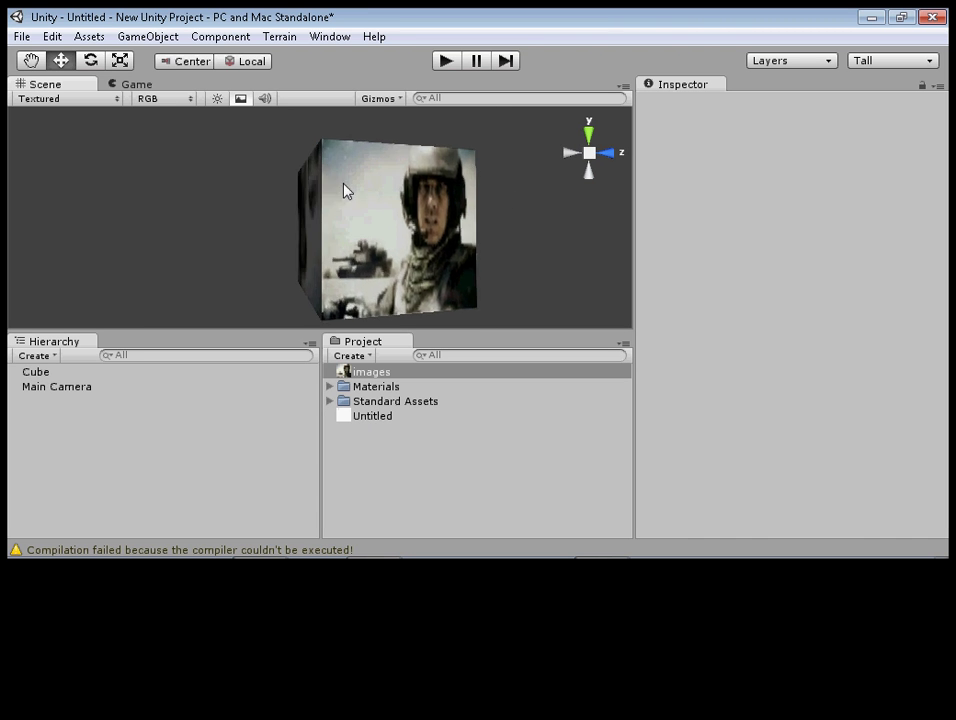
Inspect the soldier-textured cube, deselect it, and minimize the Unity editor.
left_click(310, 216)
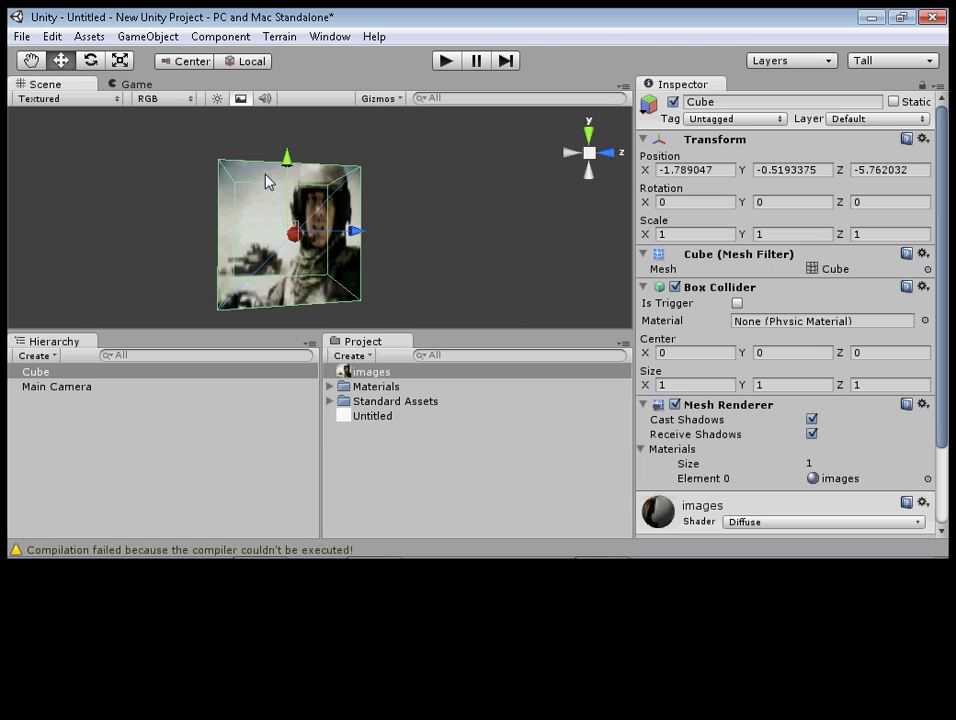
left_click(482, 188)
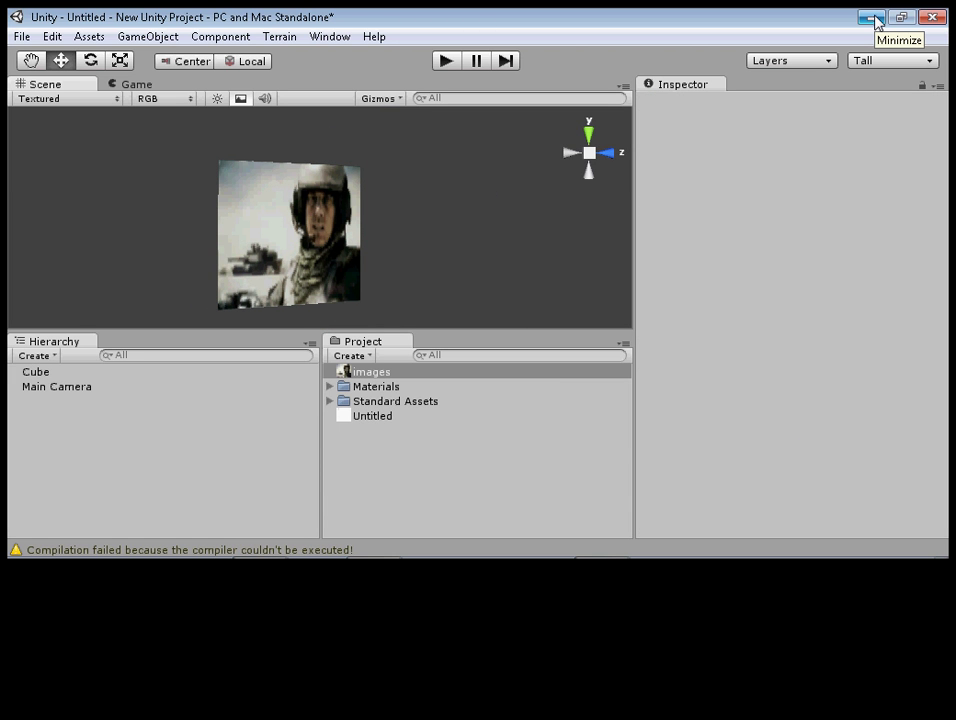
left_click(873, 18)
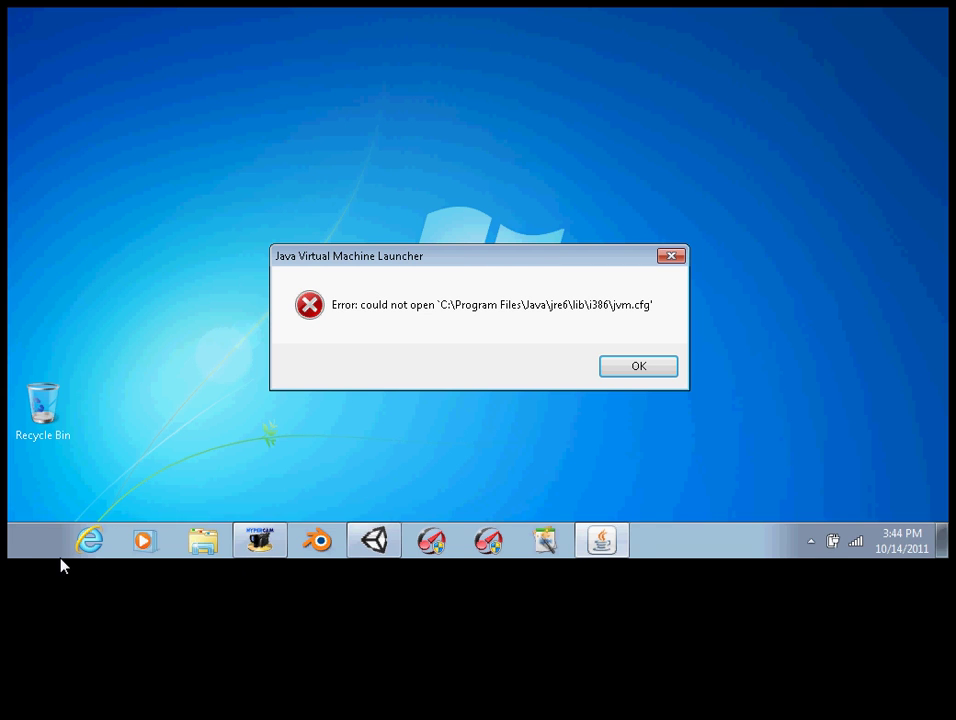
left_click(30, 551)
left_click(455, 440)
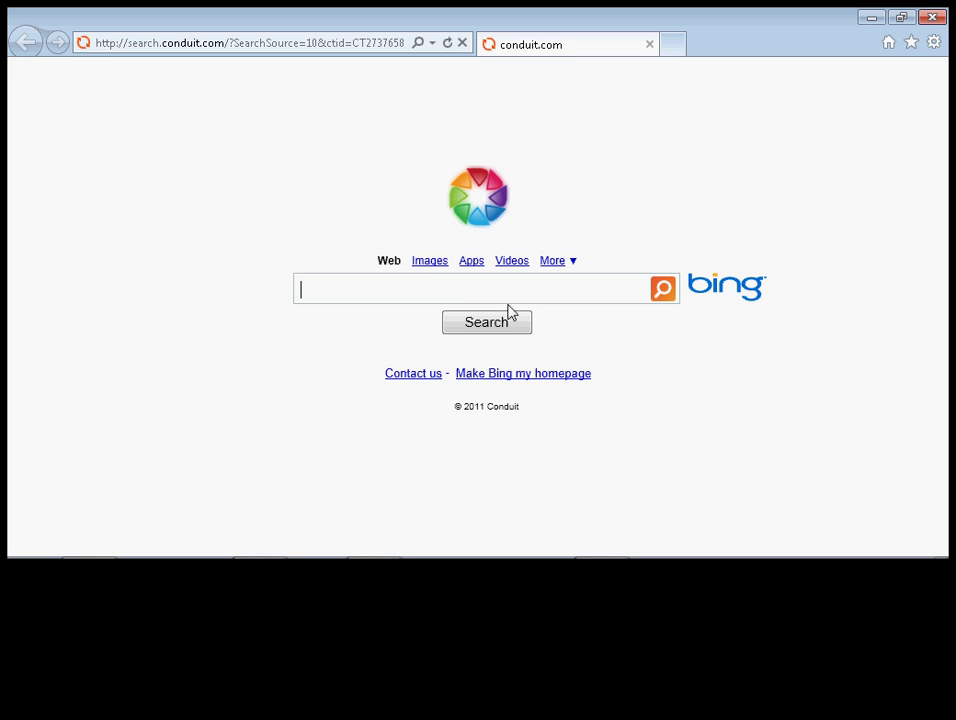
left_click(908, 44)
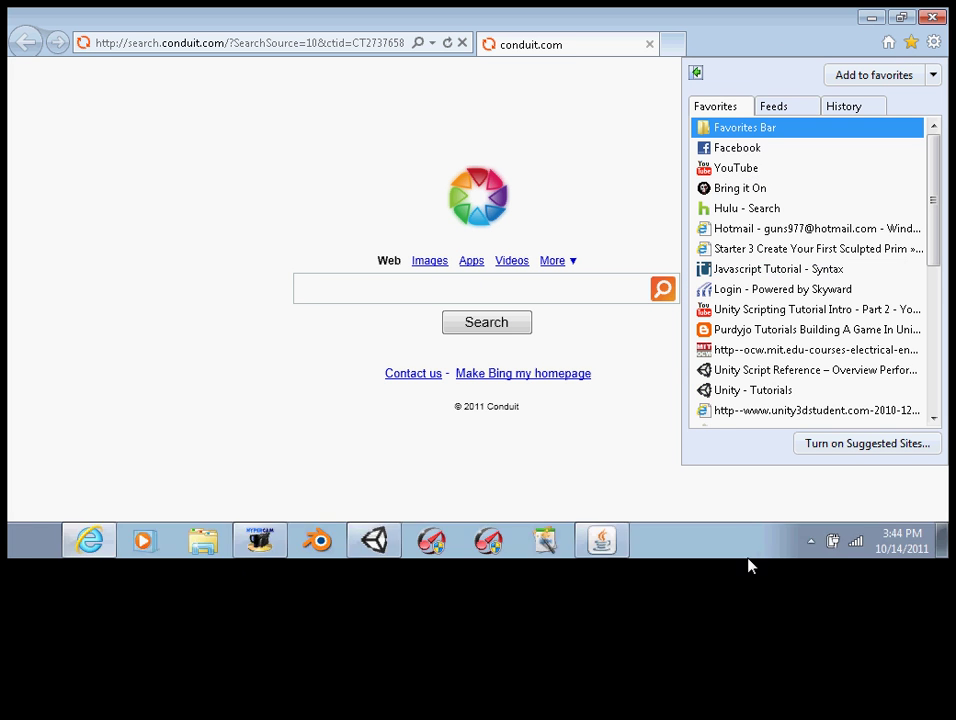
left_click(433, 44)
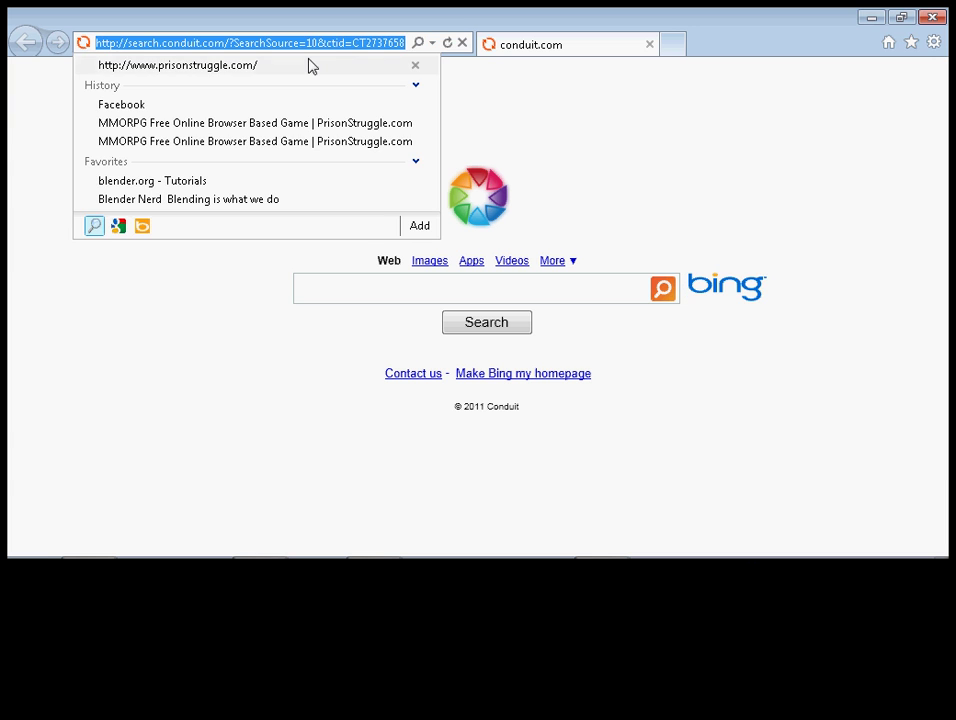
key("BackSpace")
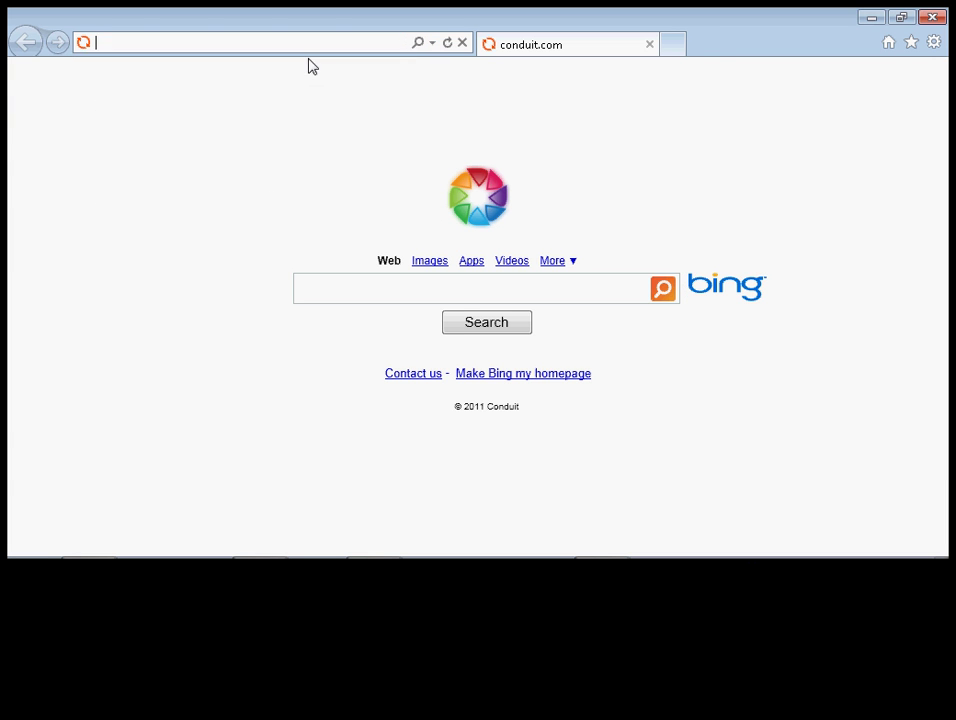
type("www.google.com")
key("Return")
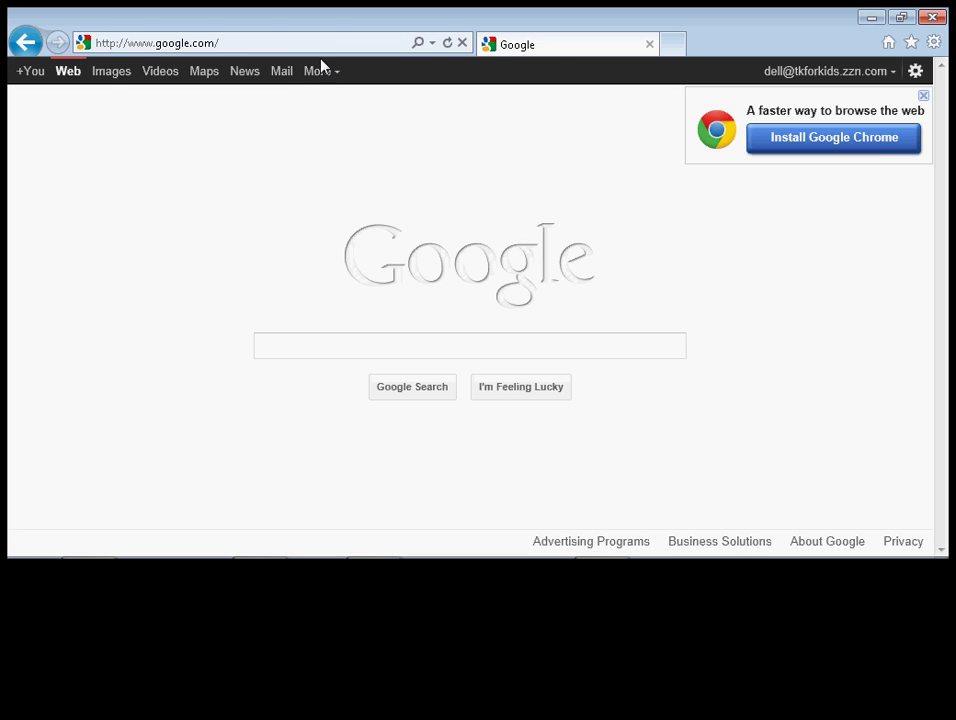
left_click(124, 74)
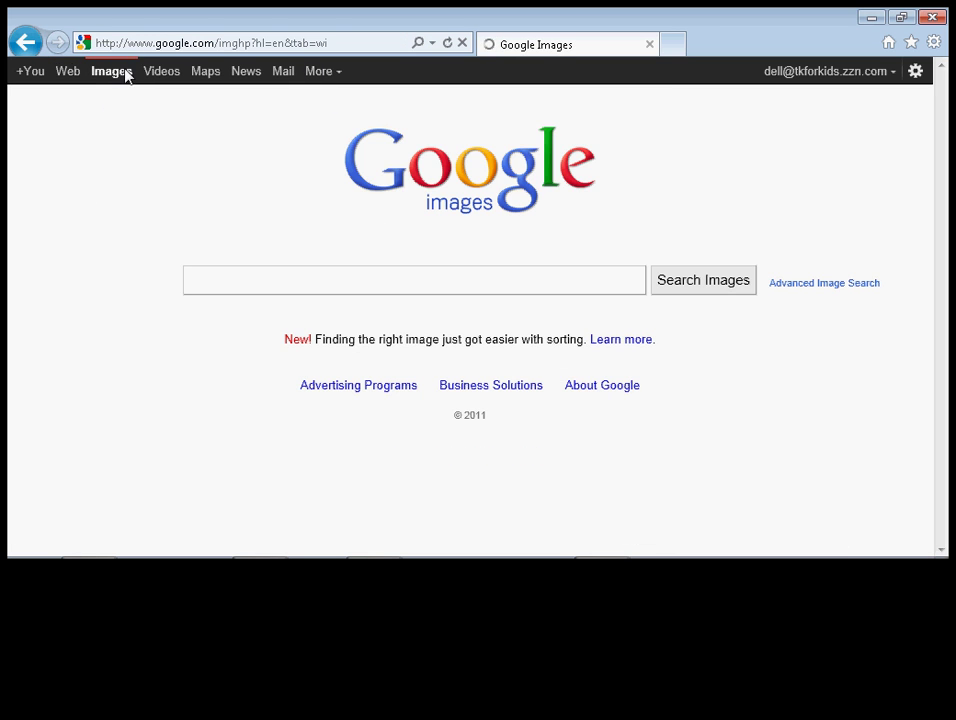
Search Google Images for 'unity3d'.
left_click(351, 277)
type("unity3d")
key("Return")
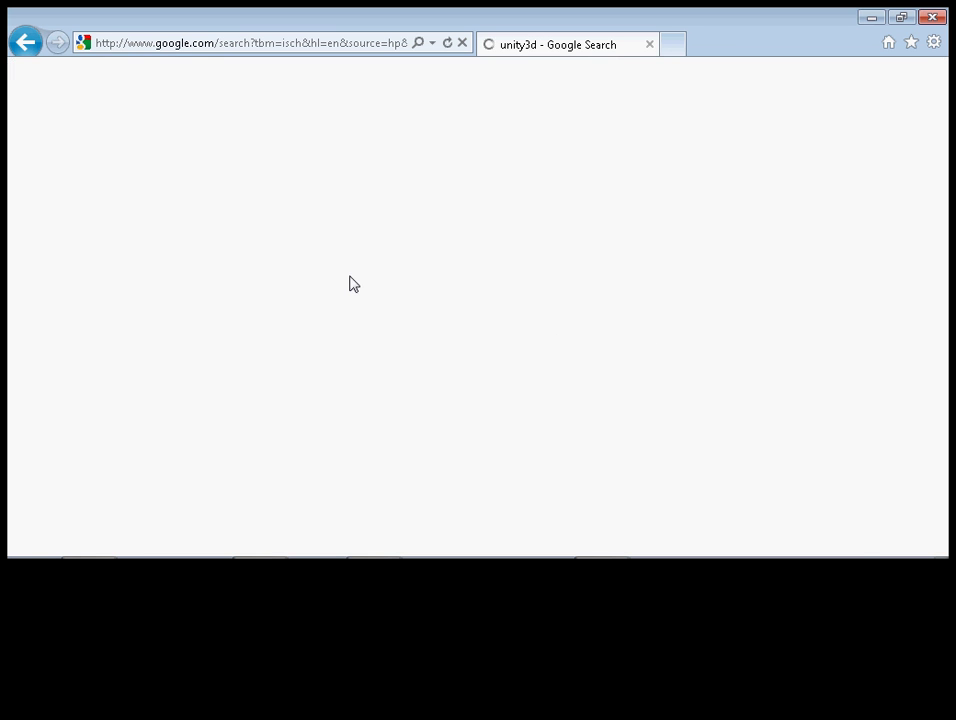
scroll(452, 218, "down", 10)
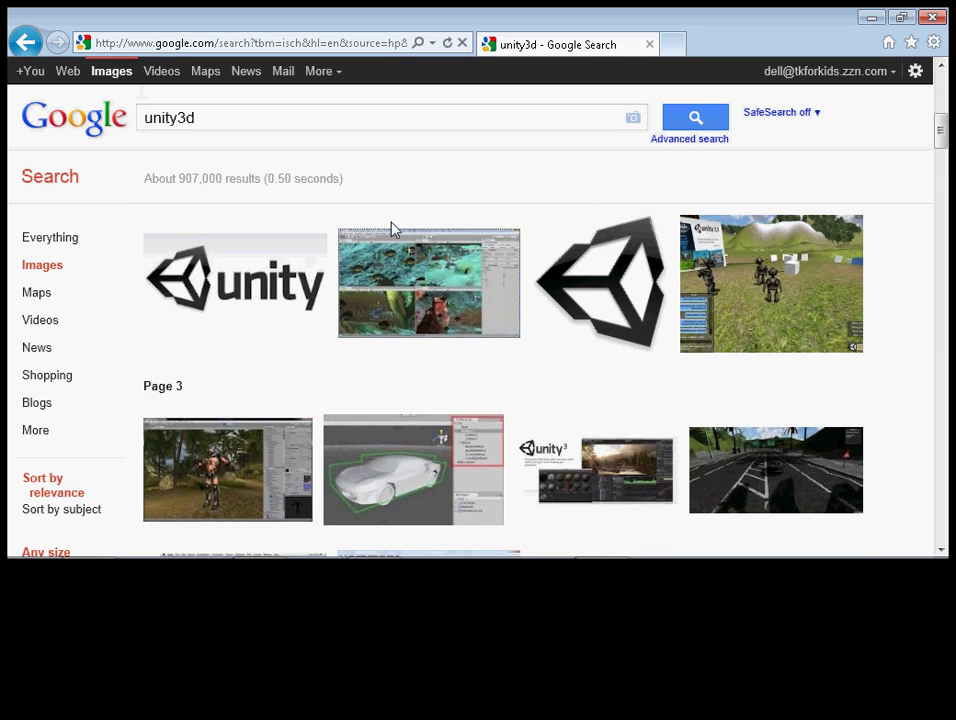
Save the black Unity logo picture into the Pictures library as unity3d.
right_click(599, 368)
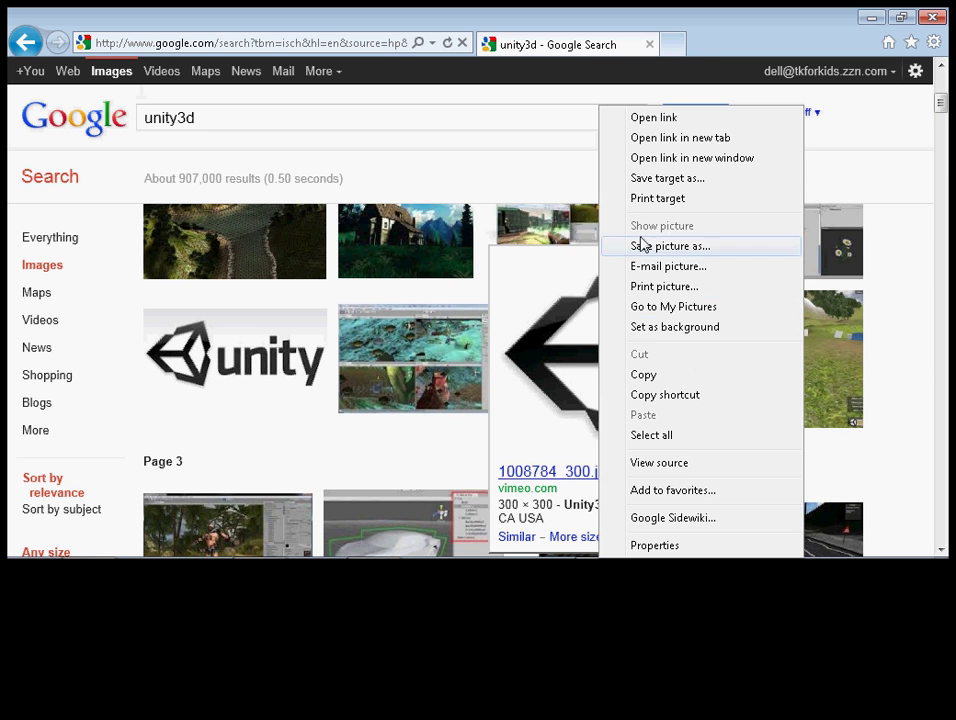
left_click(638, 245)
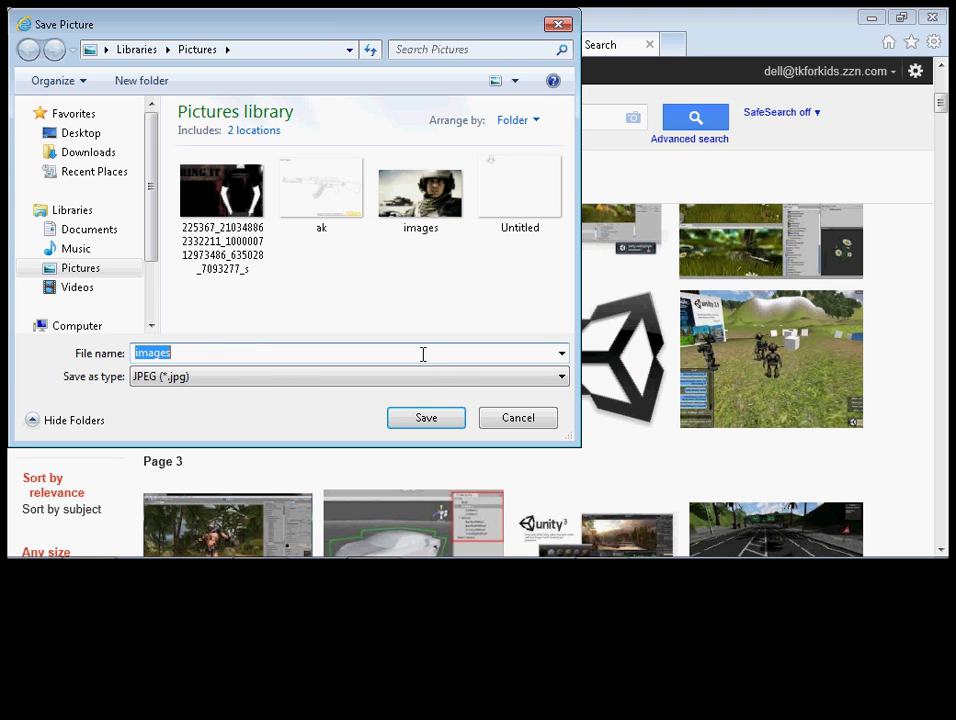
key("BackSpace")
left_click(455, 420)
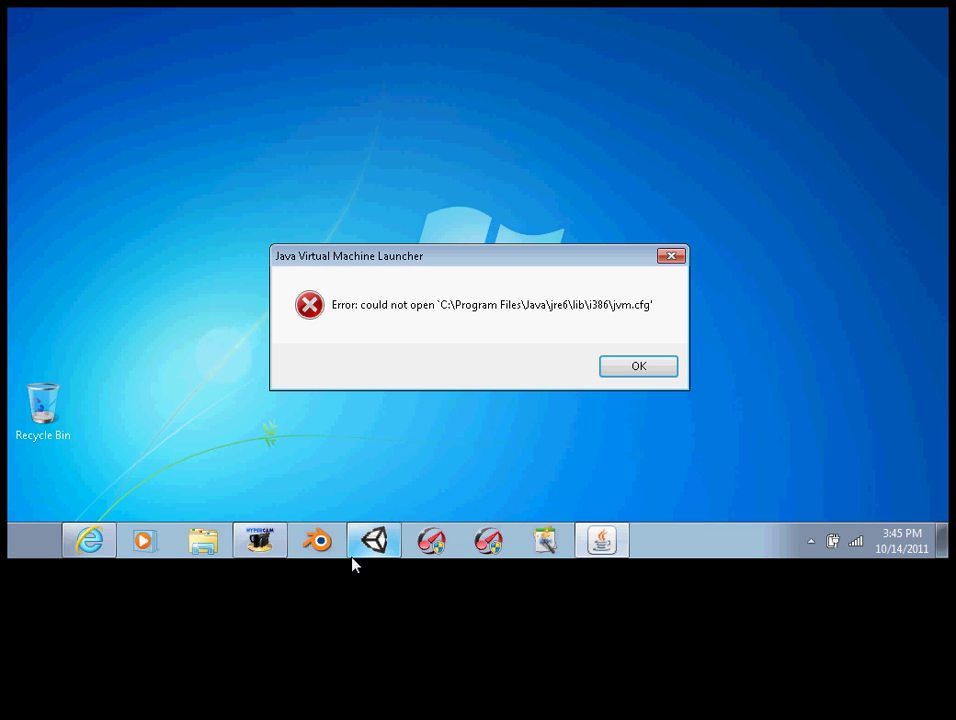
Restore Unity and import the unity3d picture from Pictures via Assets > Import New Asset.
left_click(372, 541)
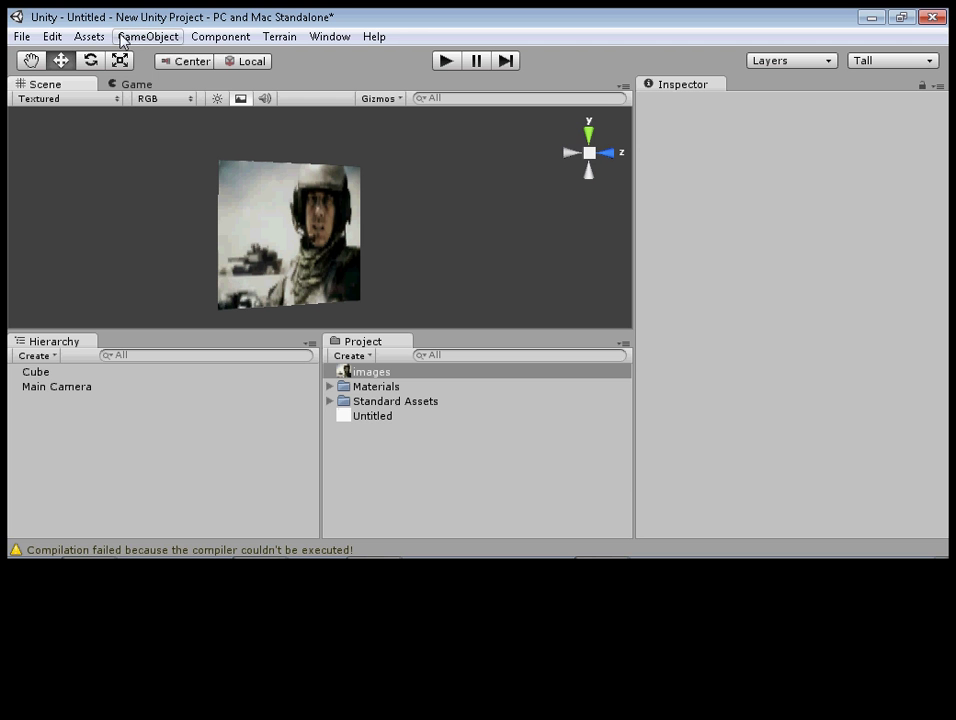
left_click(87, 37)
mouse_move(100, 62)
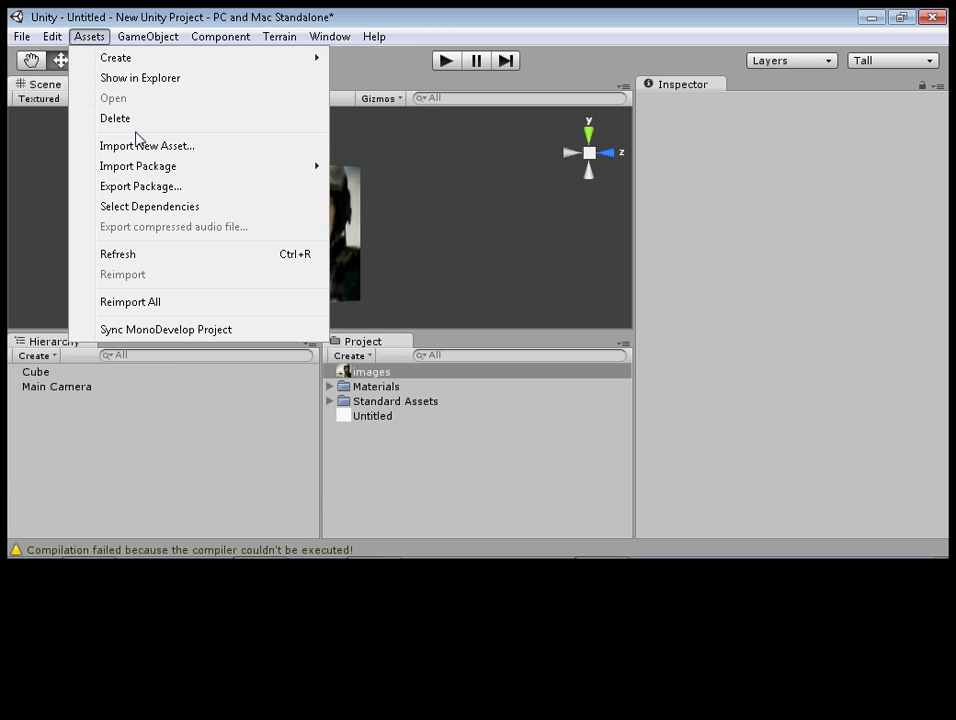
left_click(133, 147)
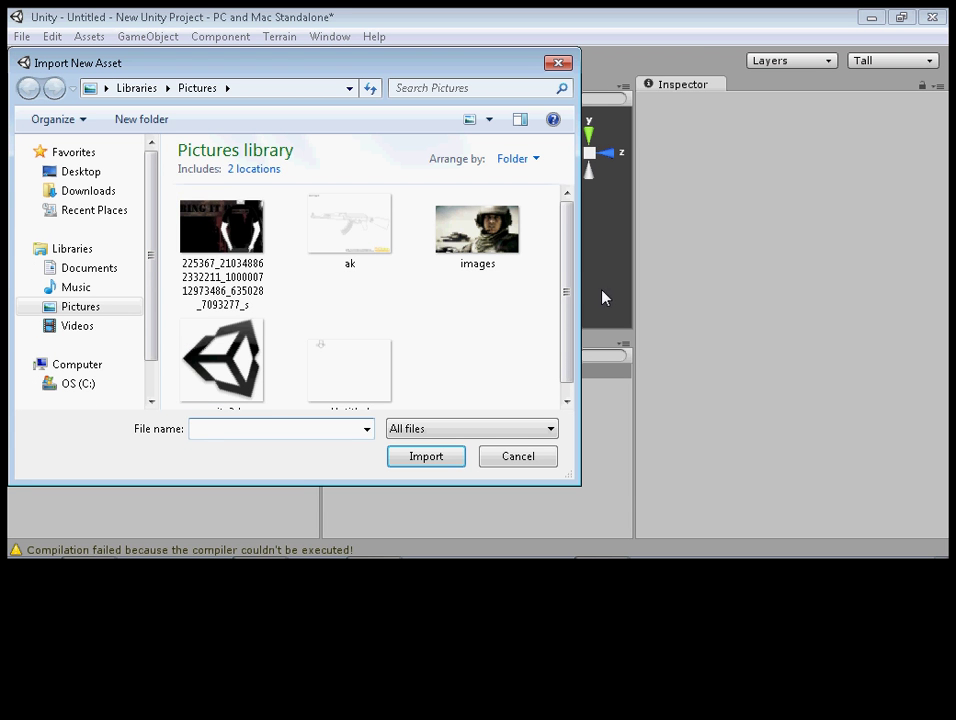
scroll(567, 286, "down", 1)
left_click(222, 350)
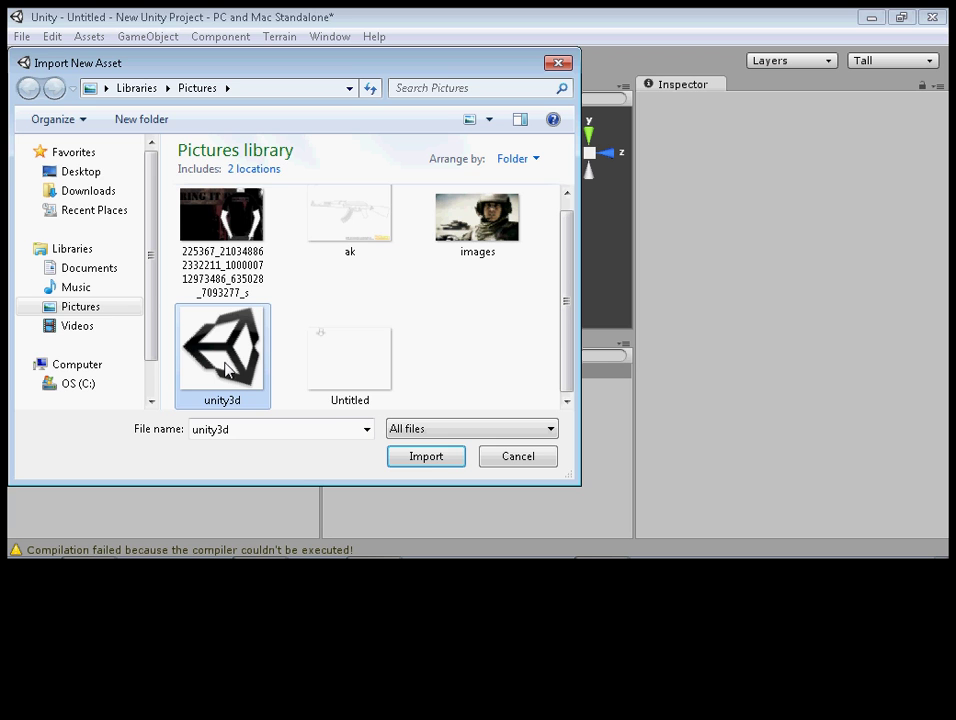
left_click(420, 457)
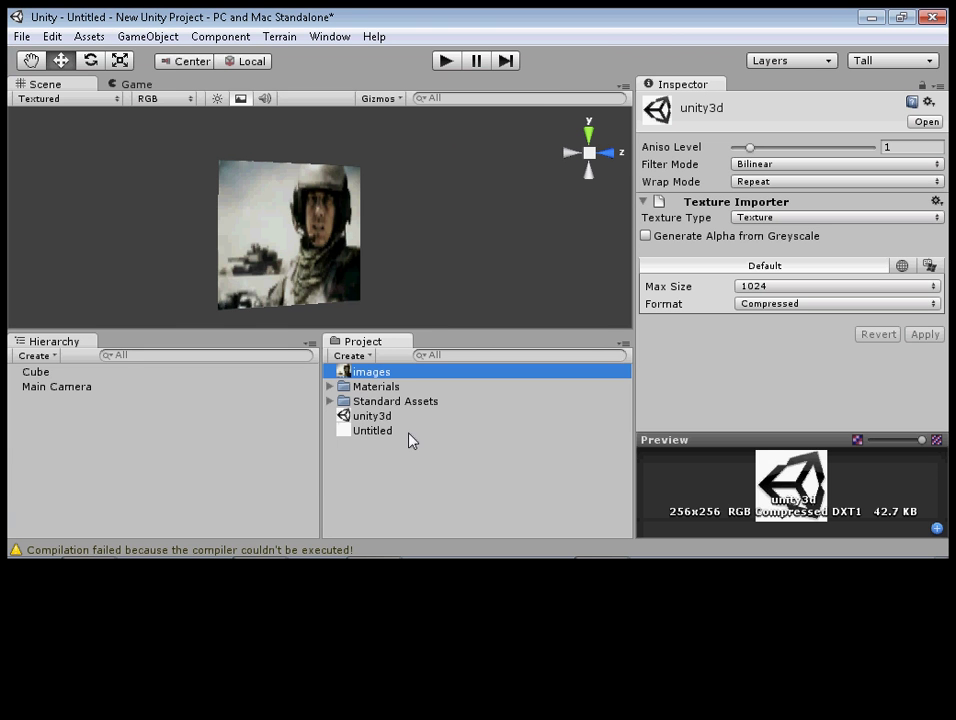
Drag the unity3d texture from the Project panel onto the Cube in the Hierarchy.
scroll(551, 294, "up", 3)
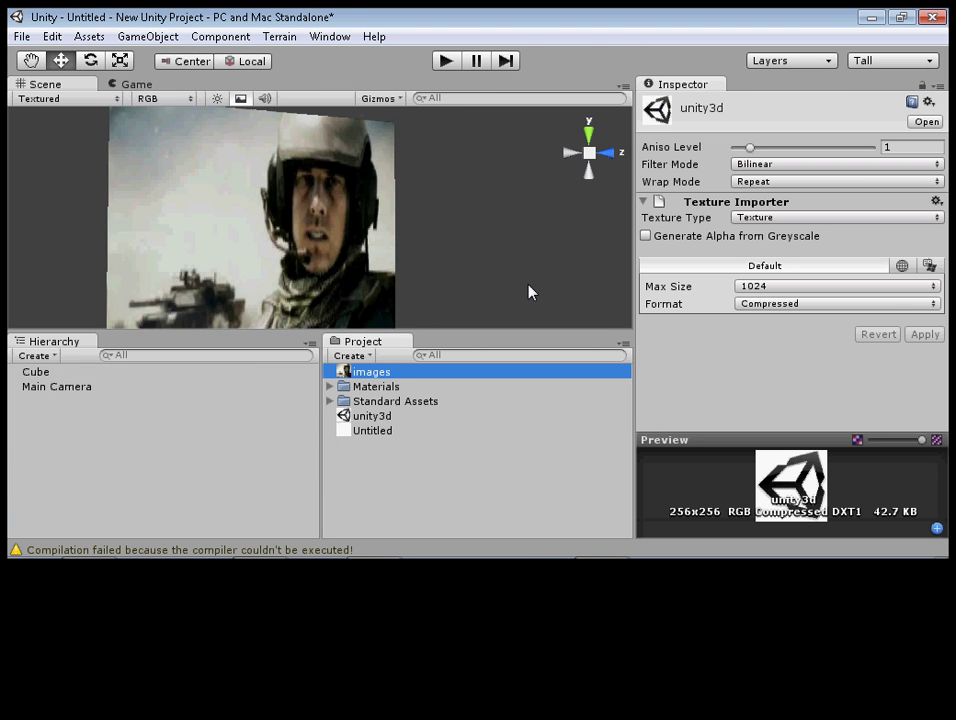
scroll(529, 290, "down", 2)
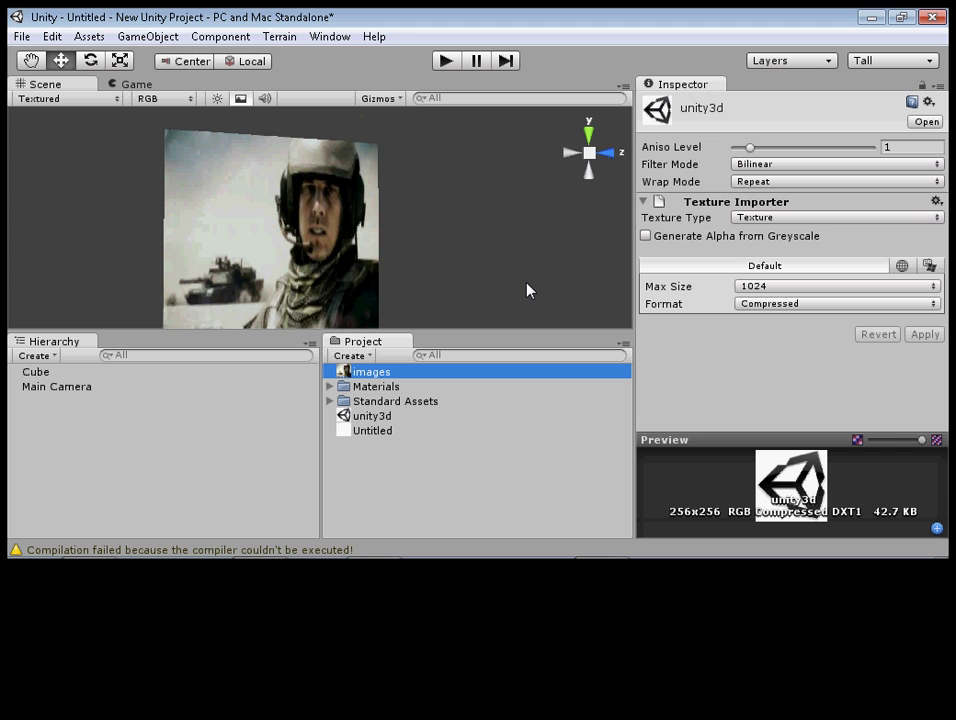
left_click(386, 419)
left_click(386, 418)
left_click(390, 387)
left_click(388, 416)
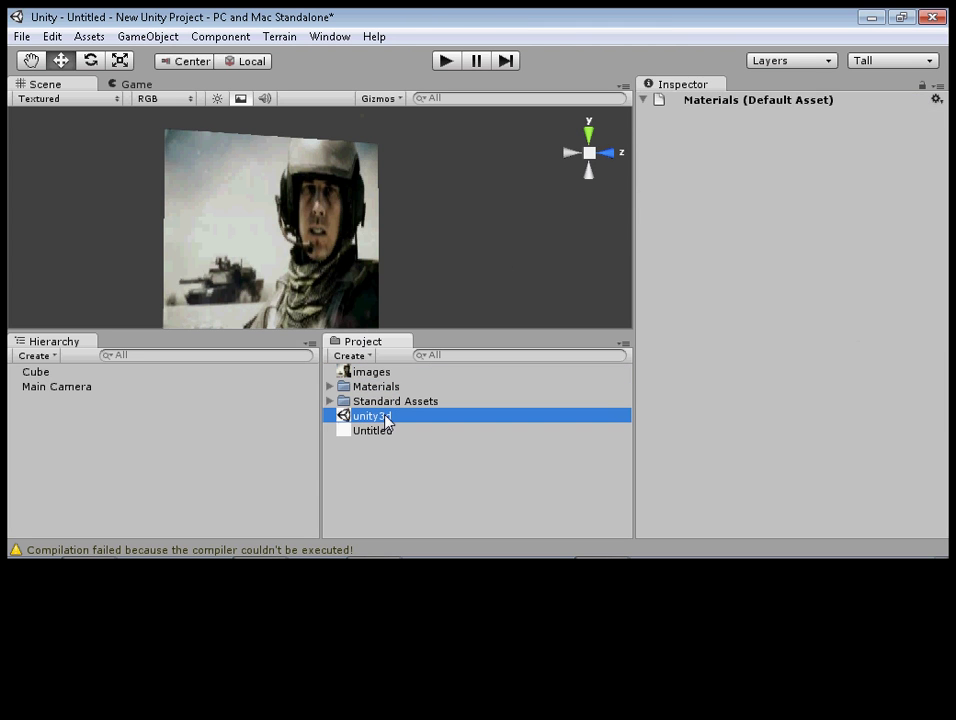
left_click_drag(343, 420, 44, 377)
Orbit the Scene view to see two logo-textured faces, then minimize Unity.
scroll(75, 200, "down", 3)
scroll(94, 211, "up", 1)
left_click_drag(94, 211, 250, 205, "alt")
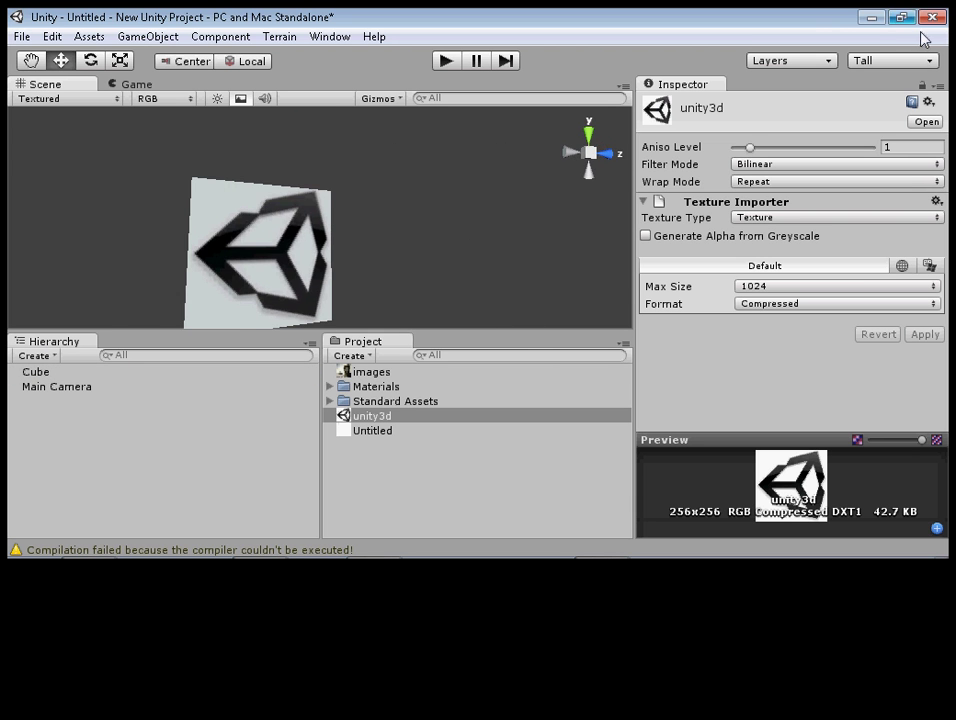
left_click(871, 20)
Launch Paint and use Fill to cover the canvas black, then solid green.
left_click(13, 540)
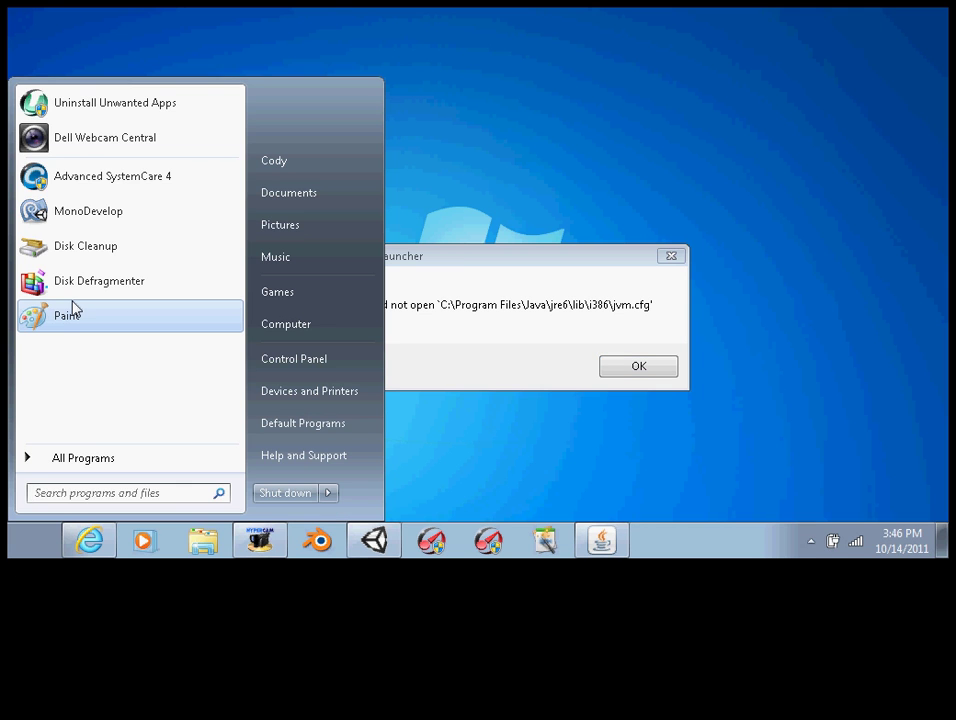
left_click(75, 308)
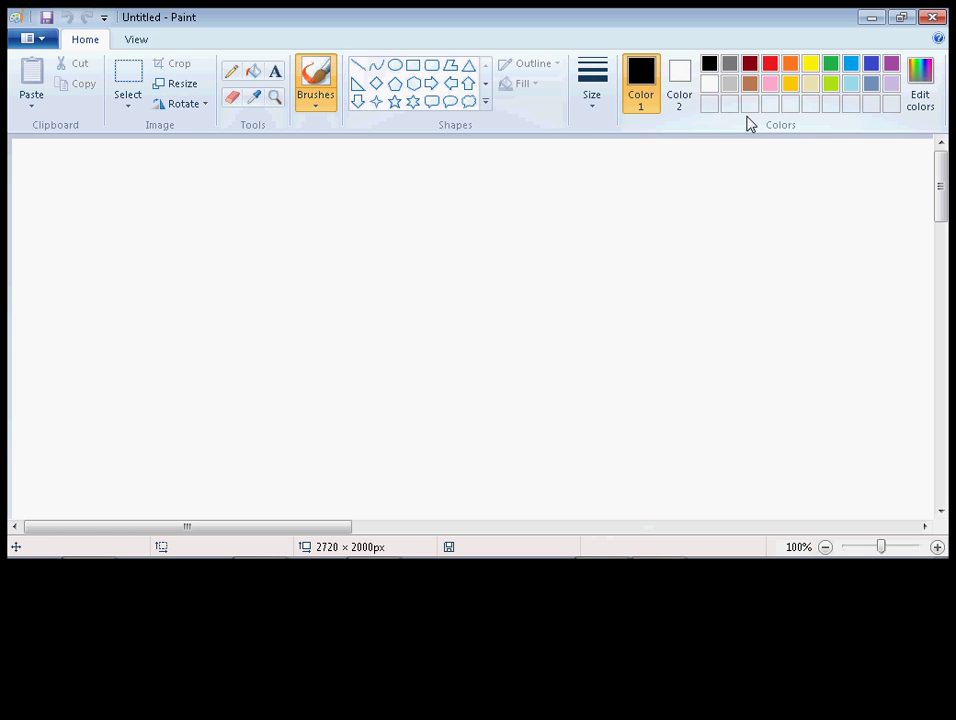
left_click(308, 100)
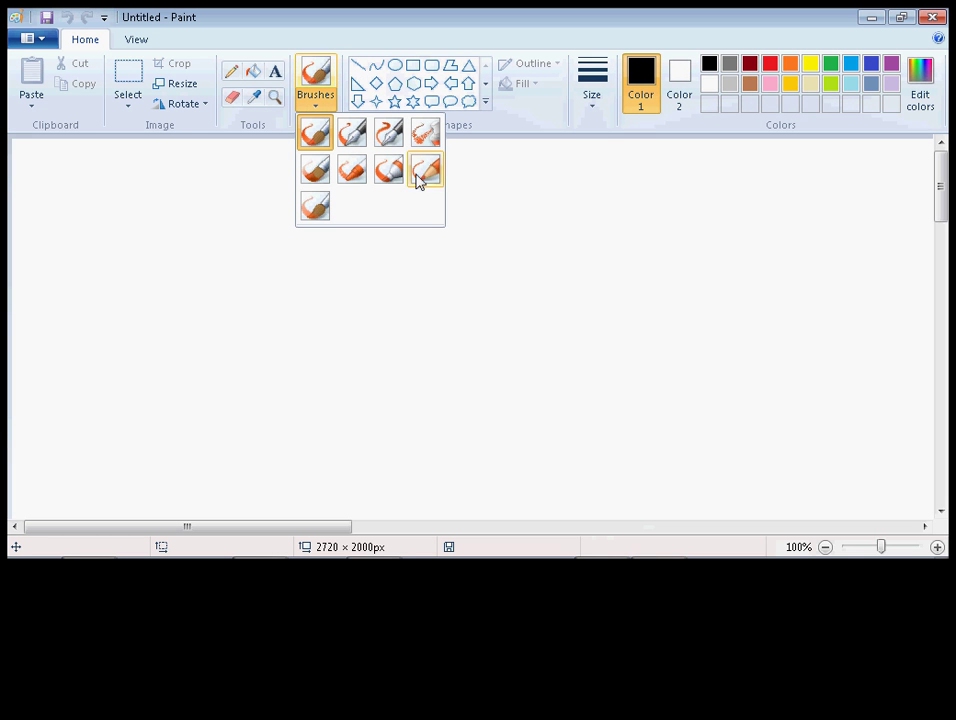
left_click(252, 78)
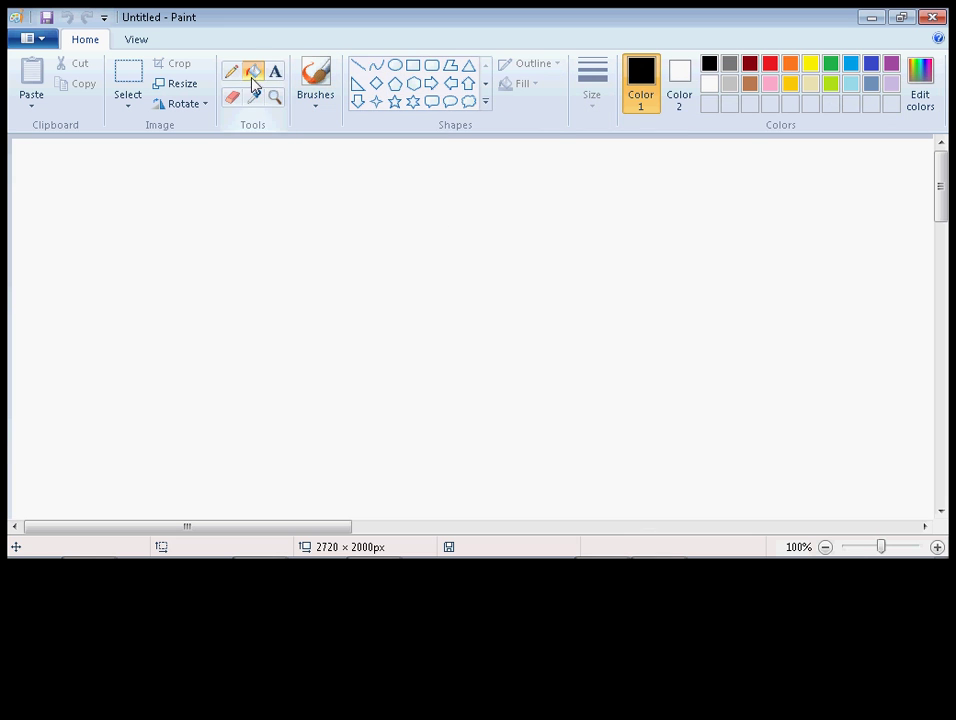
left_click(550, 248)
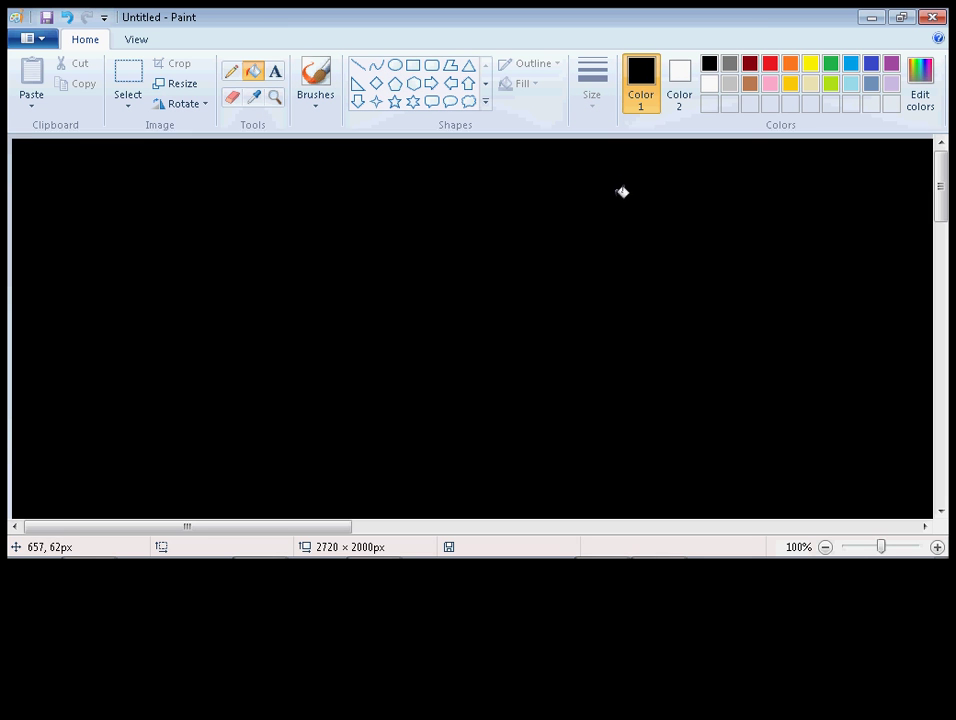
scroll(622, 192, "down", 5)
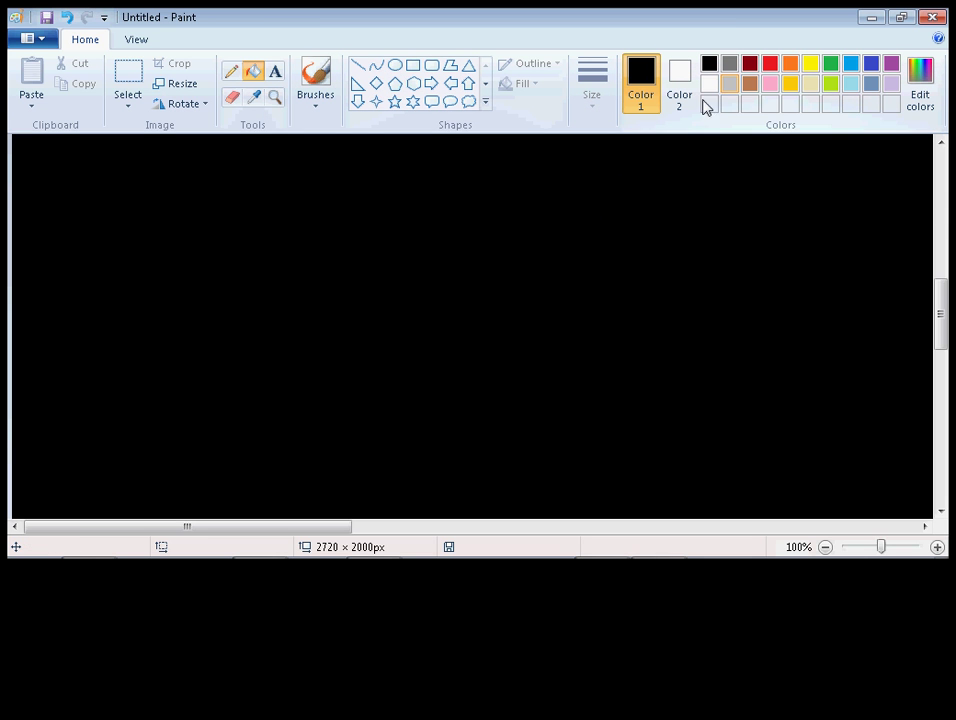
left_click(831, 64)
left_click(674, 226)
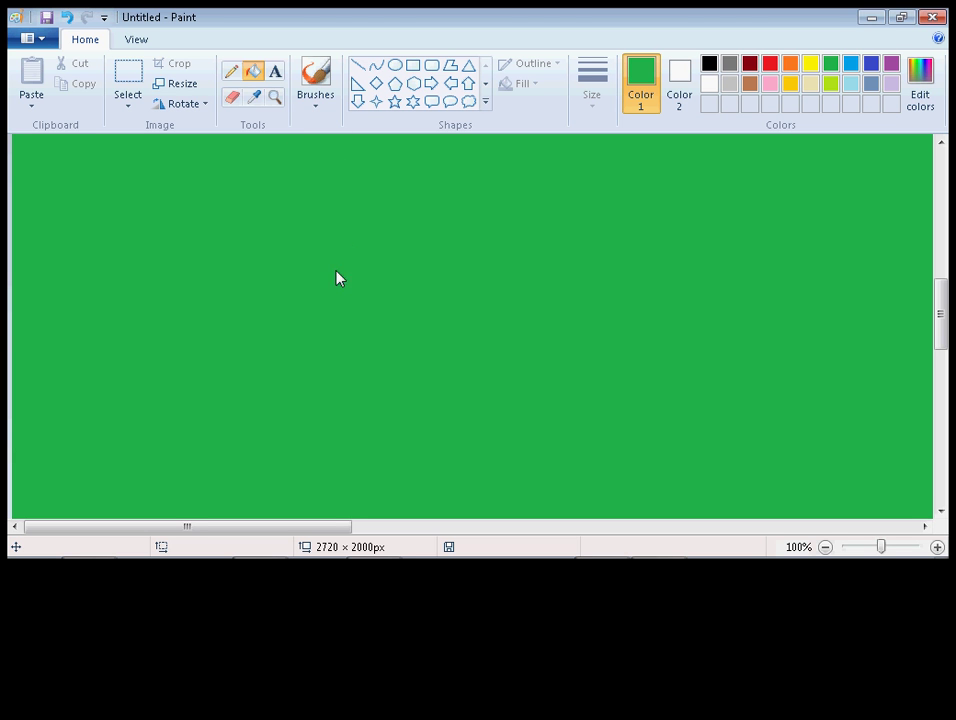
Save the green image as a PNG named Untitled in Pictures.
key("ctrl+s")
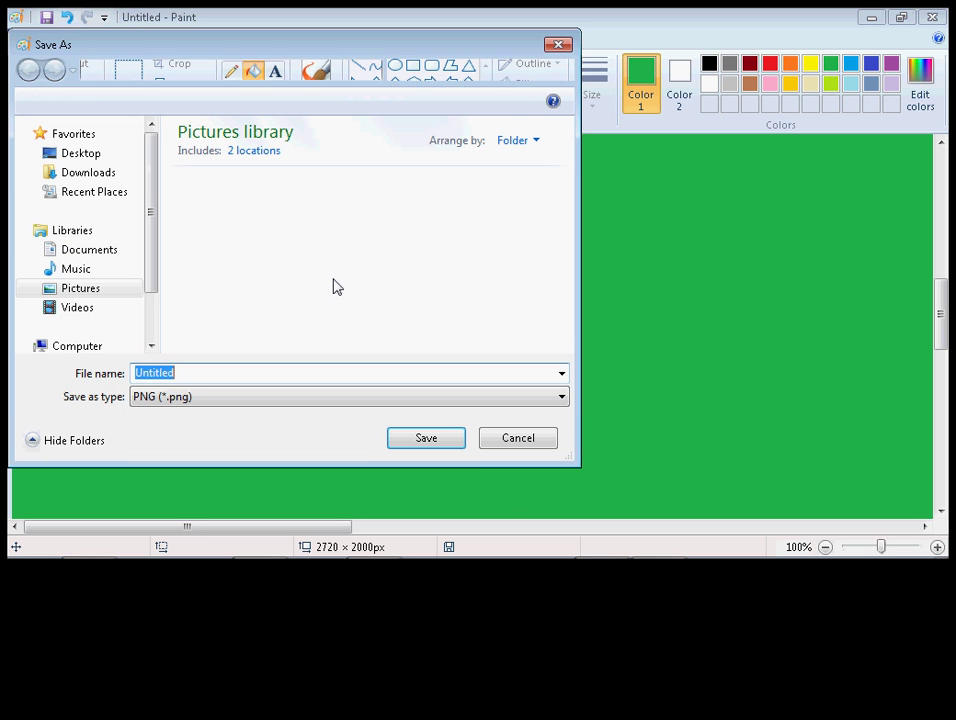
left_click(72, 288)
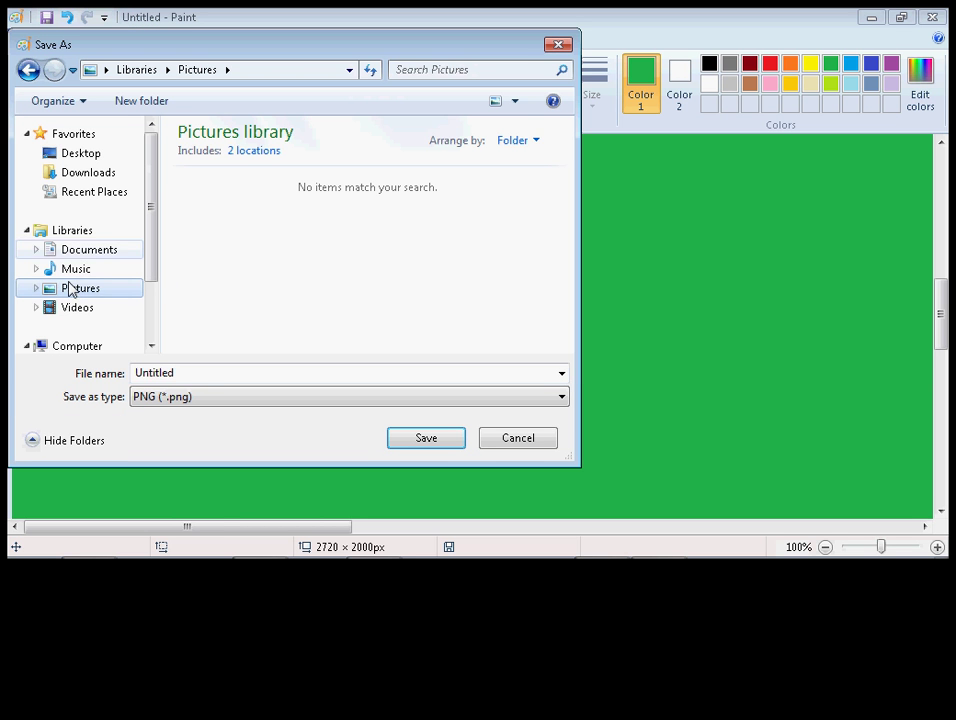
left_click(414, 397)
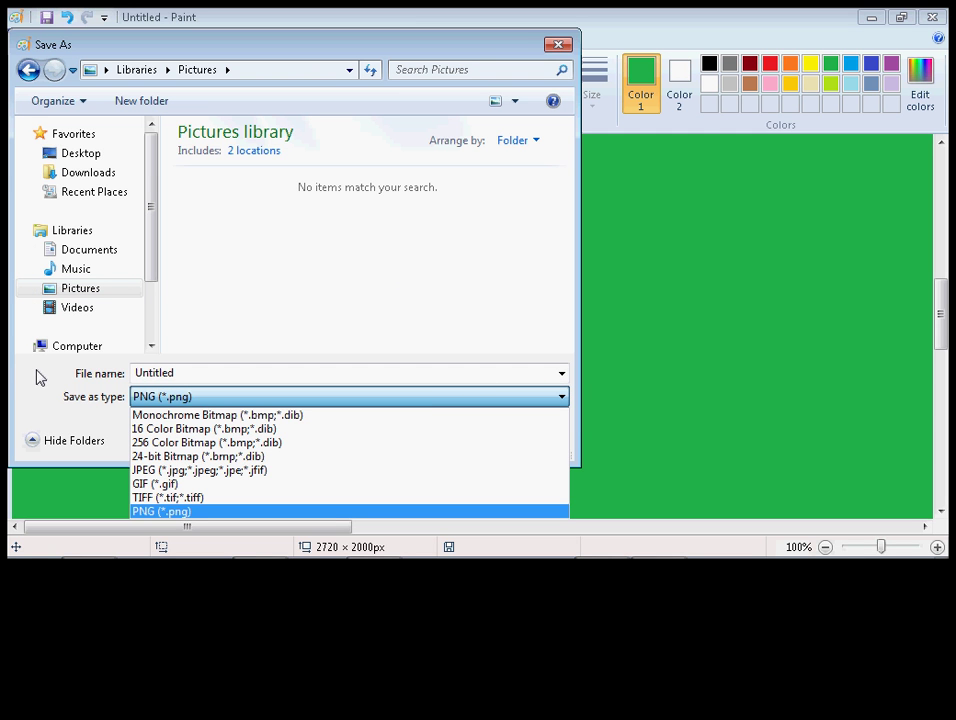
left_click(160, 320)
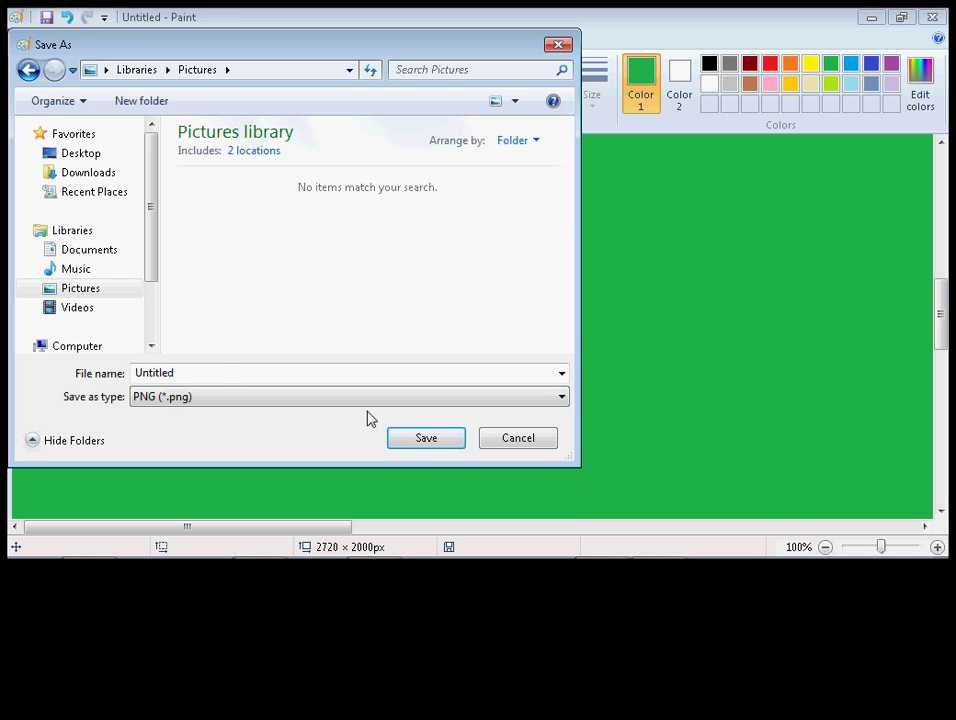
left_click(412, 437)
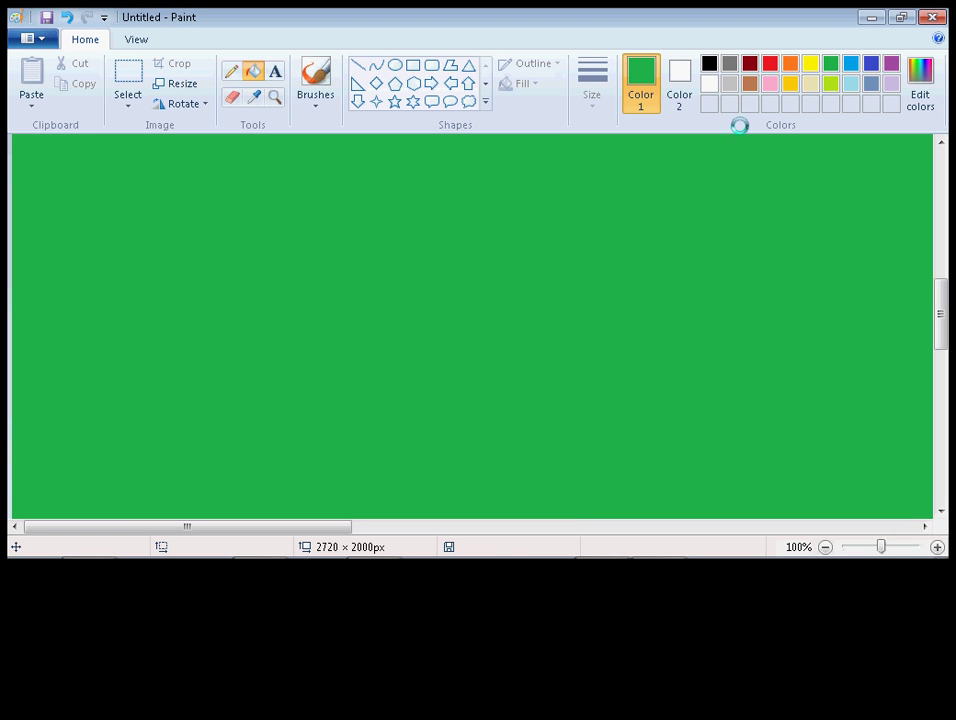
Minimize Paint, restore Unity, and import the green Untitled PNG via Assets > Import New Asset.
left_click(874, 18)
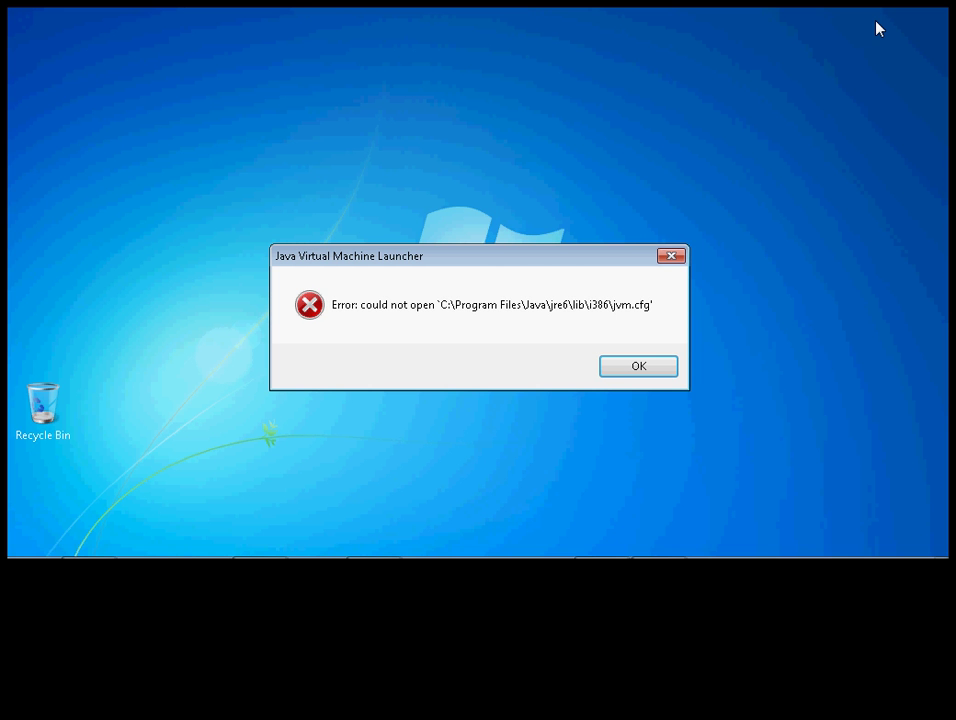
left_click(378, 541)
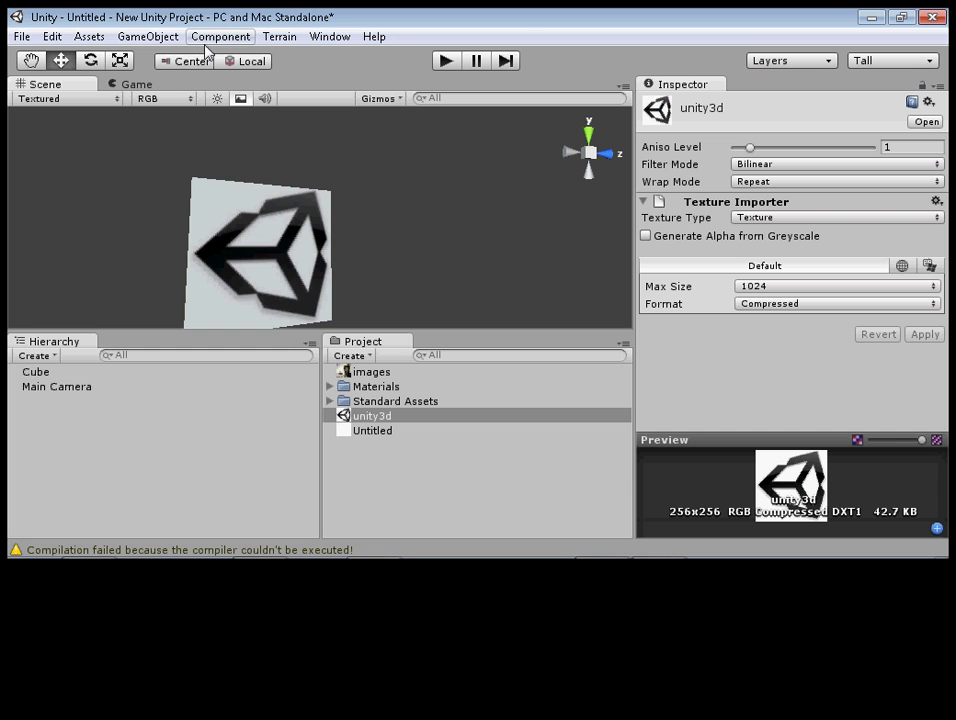
left_click(89, 38)
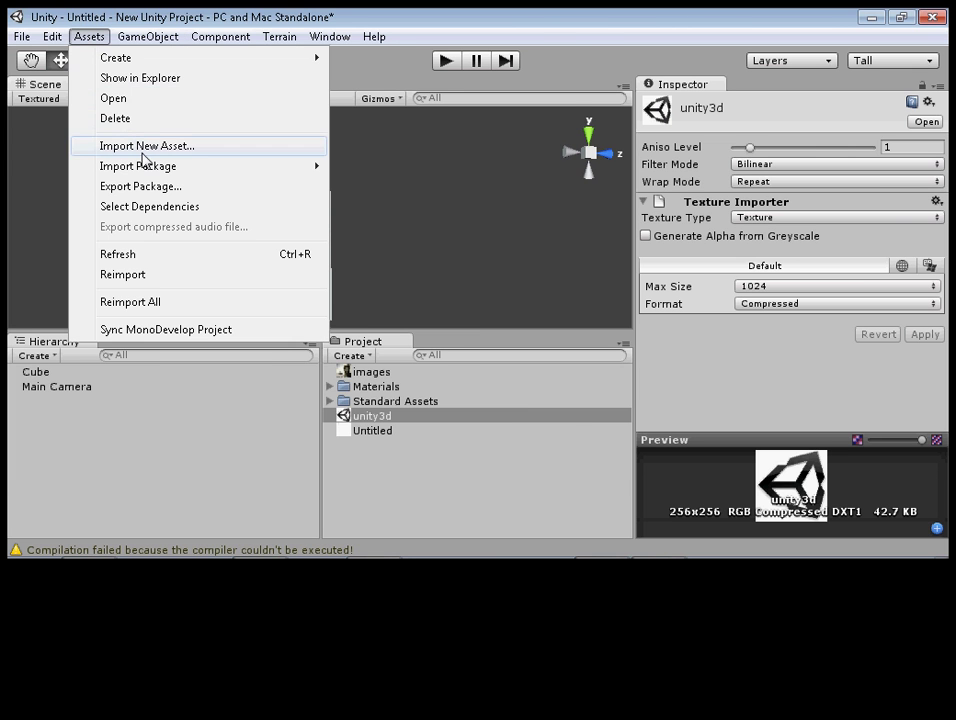
left_click(140, 146)
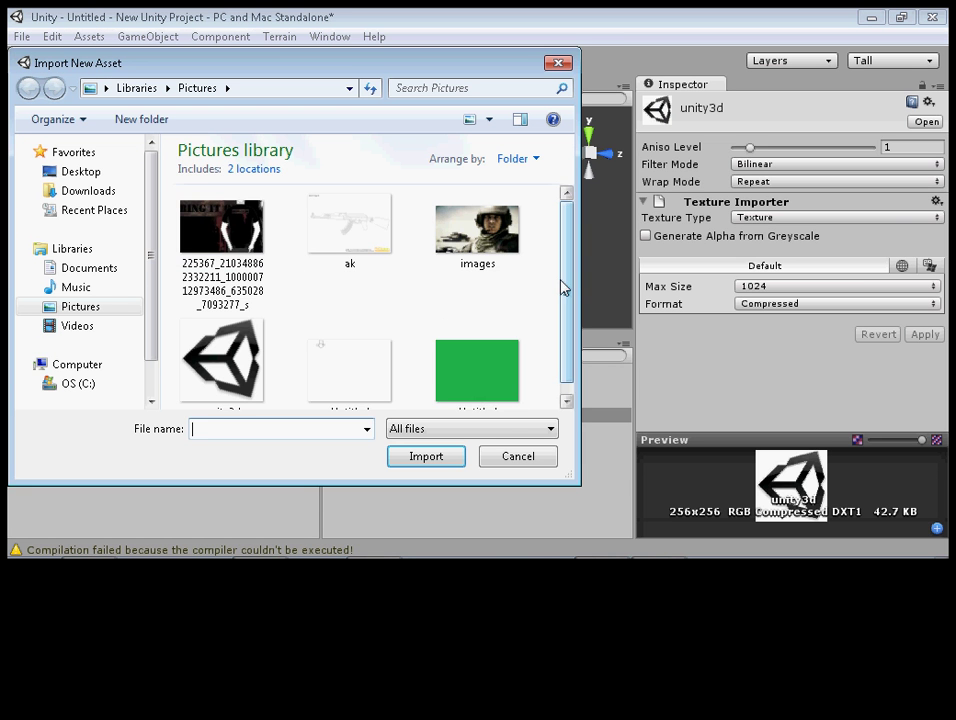
left_click_drag(561, 284, 561, 305)
left_click(497, 368)
left_click(440, 457)
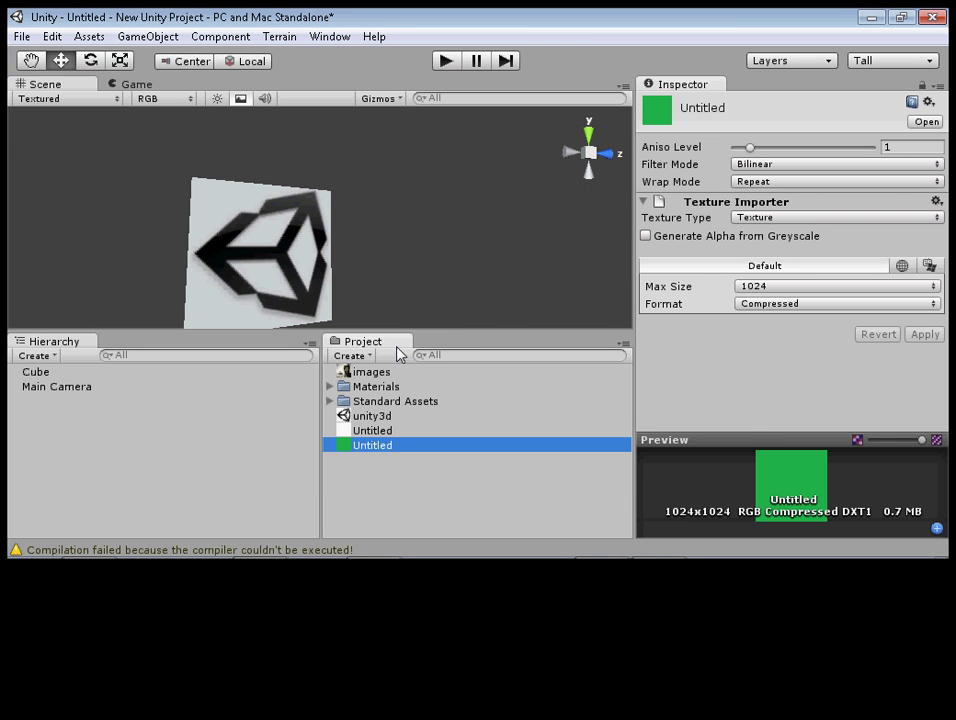
Drag the green Untitled texture onto the Cube and frame the green cube in view.
left_click_drag(383, 446, 44, 378)
left_click_drag(230, 260, 358, 269, "alt")
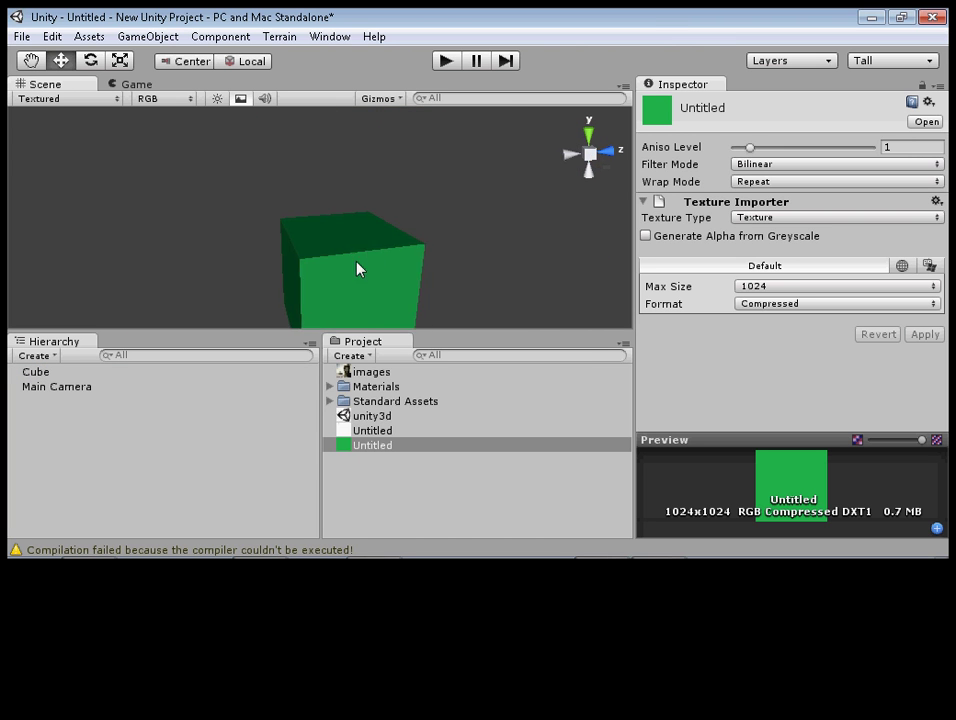
scroll(356, 265, "up", 5)
scroll(352, 256, "down", 3)
middle_click_drag(352, 256, 230, 305)
scroll(300, 239, "down", 5)
Orbit, pan and zoom around the small green cube to inspect its faces.
left_click_drag(301, 239, 383, 255, "alt")
scroll(354, 250, "up", 5)
scroll(350, 245, "down", 4)
mouse_move(379, 257)
middle_mouse_down()
mouse_move(423, 216)
mouse_move(373, 235)
middle_mouse_up()
scroll(340, 240, "up", 5)
scroll(337, 245, "down", 5)
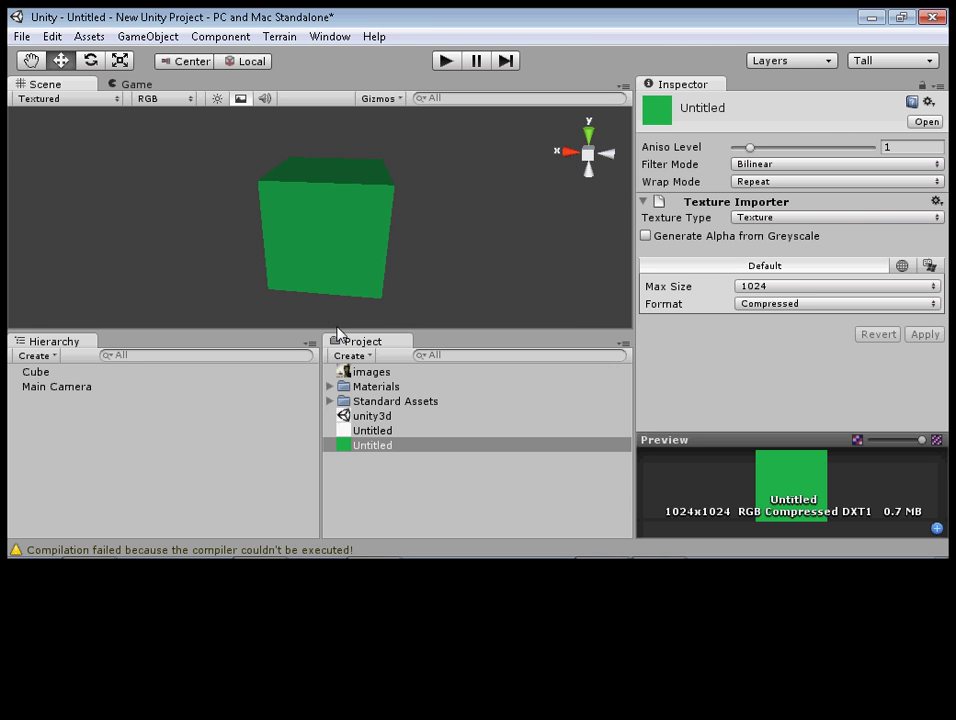
Apply the white Untitled texture to the Cube in the Hierarchy.
left_click(368, 432)
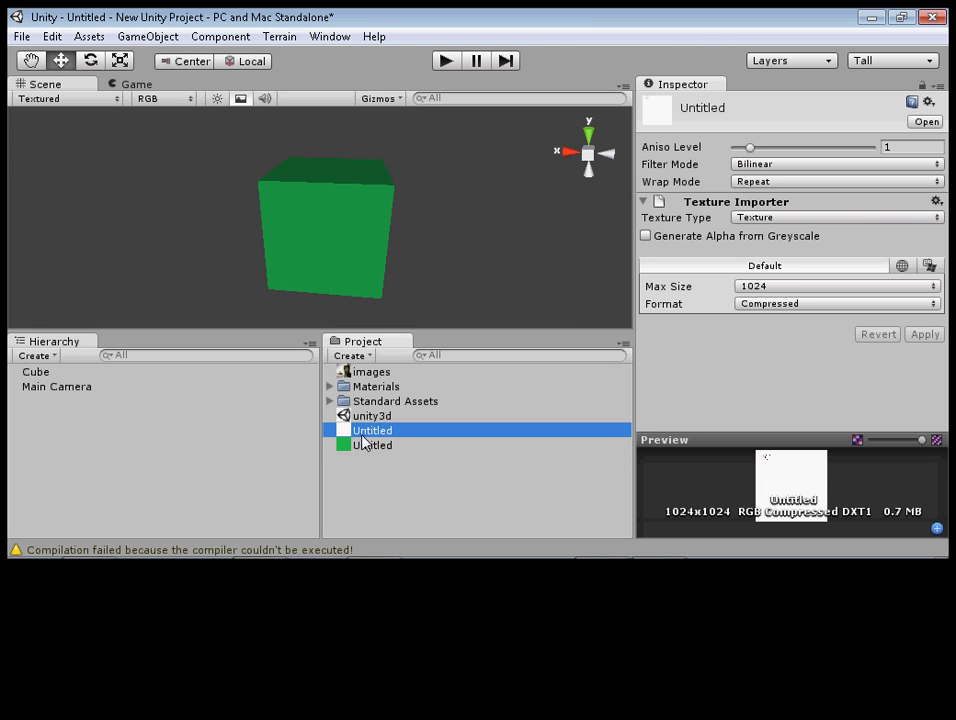
right_click(363, 441)
left_click(357, 437)
left_click_drag(358, 431, 33, 376)
Run Sync MonoDevelop Project from the Project panel's context menu.
scroll(380, 184, "up", 6)
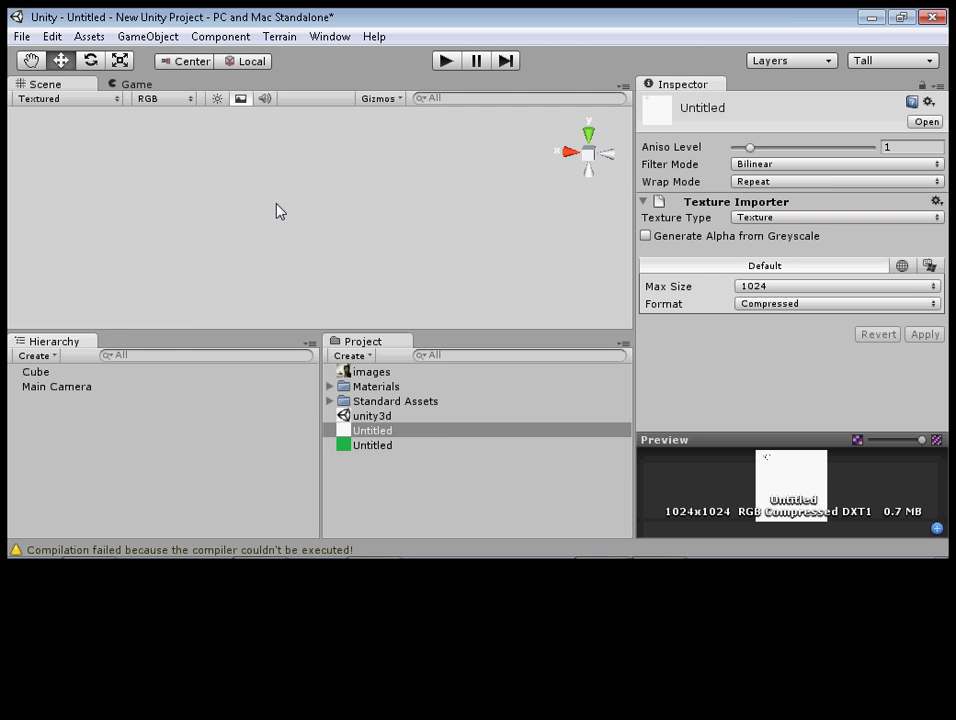
scroll(345, 284, "down", 5)
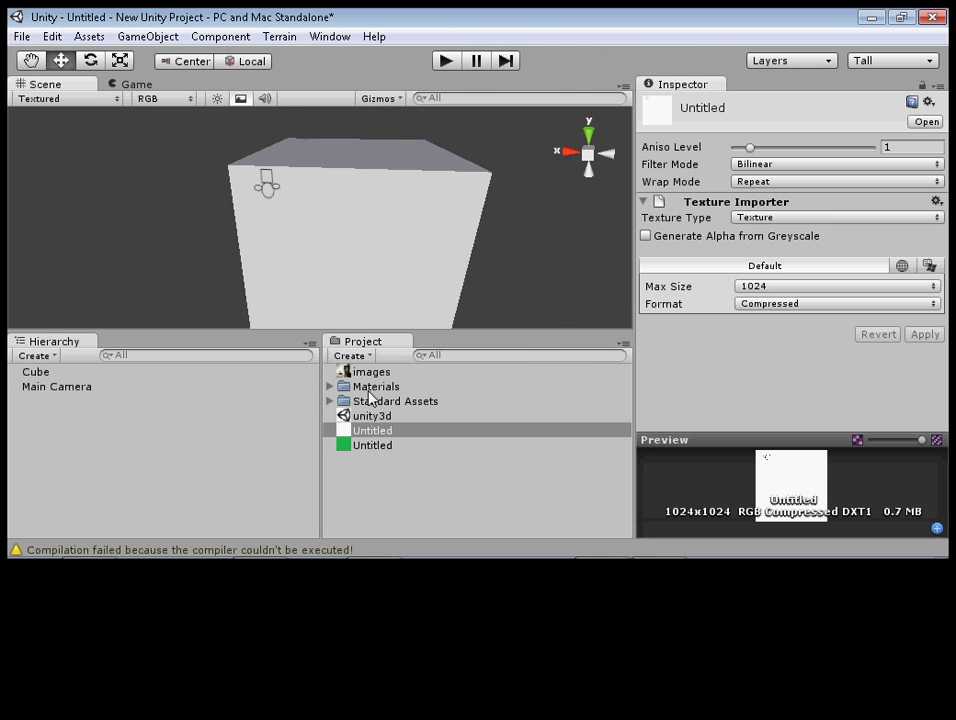
right_click(384, 437)
left_click(396, 423)
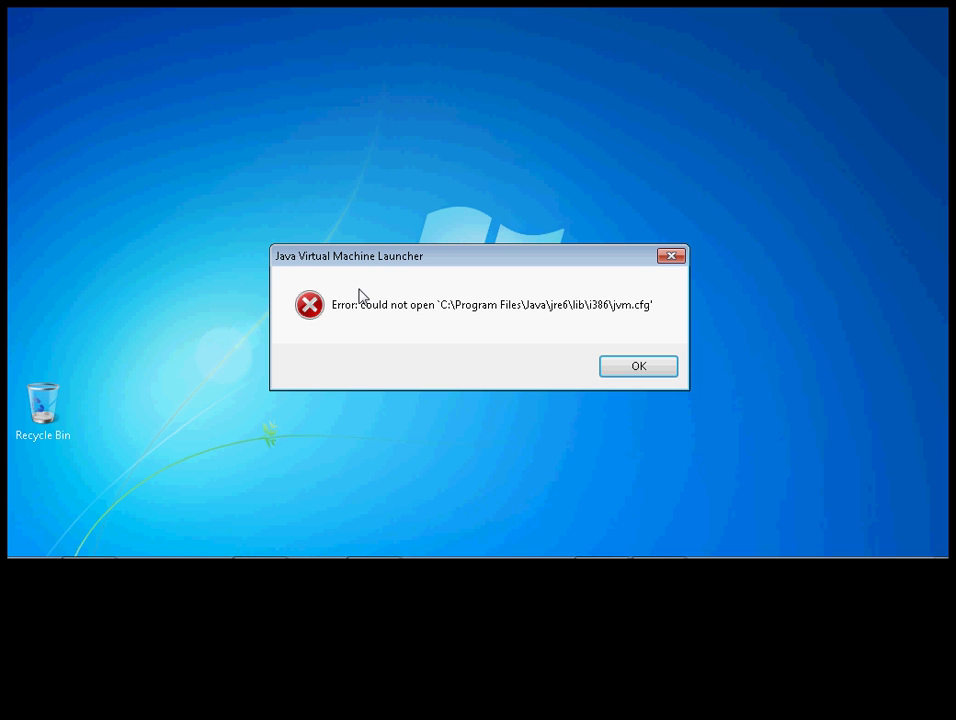
Dismiss the Java jvm.cfg error, restore Unity, and close the Import New Asset dialog unused.
mouse_move(422, 556)
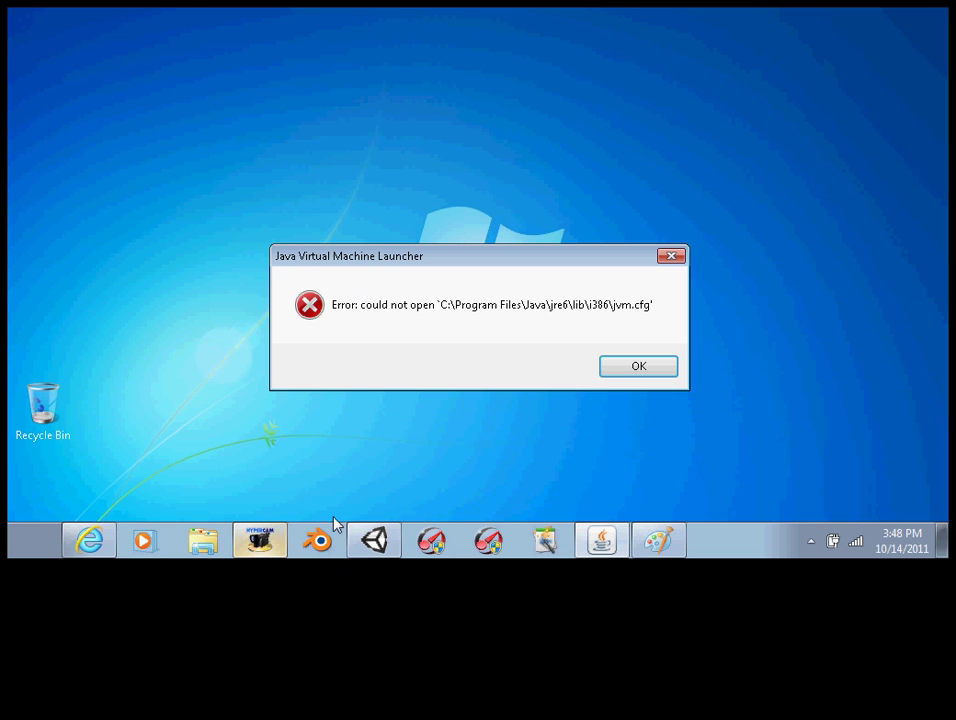
left_click(623, 366)
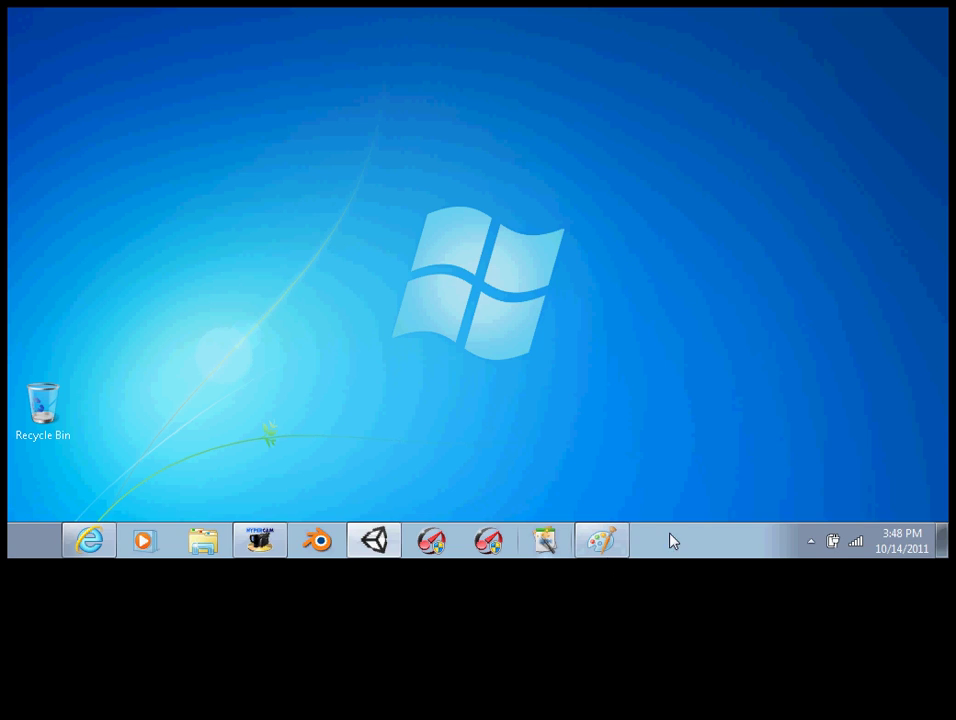
left_click(352, 541)
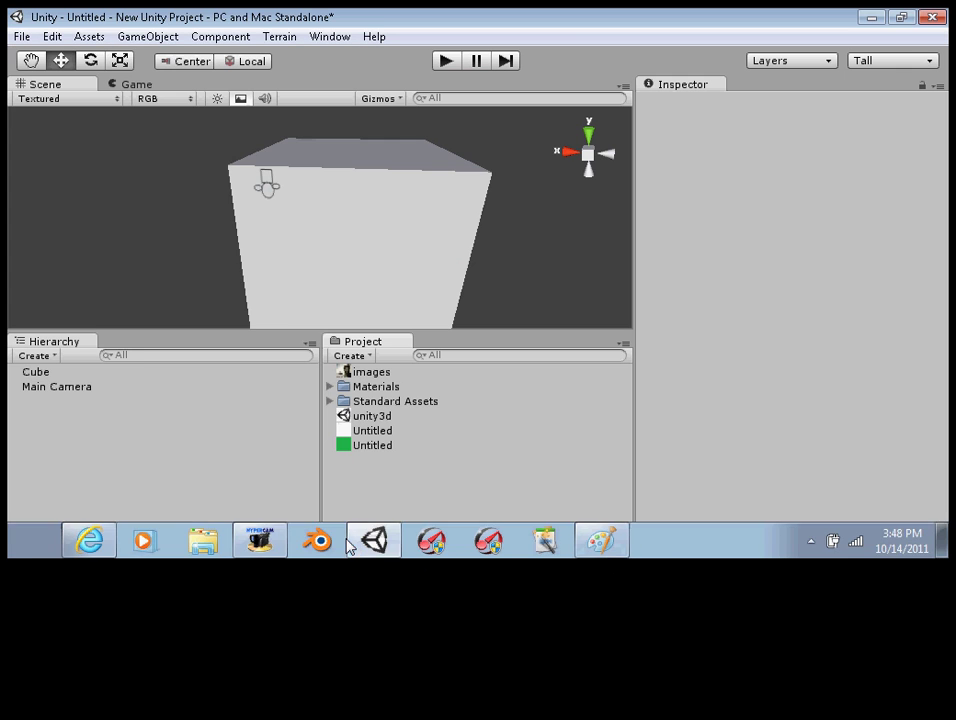
left_click(124, 37)
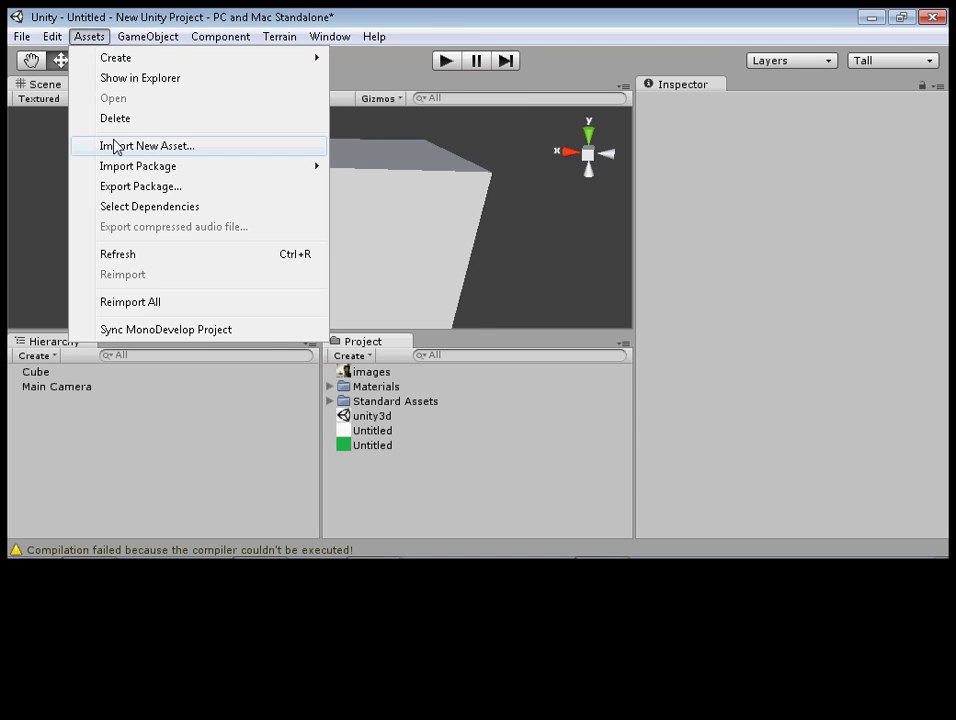
left_click(115, 145)
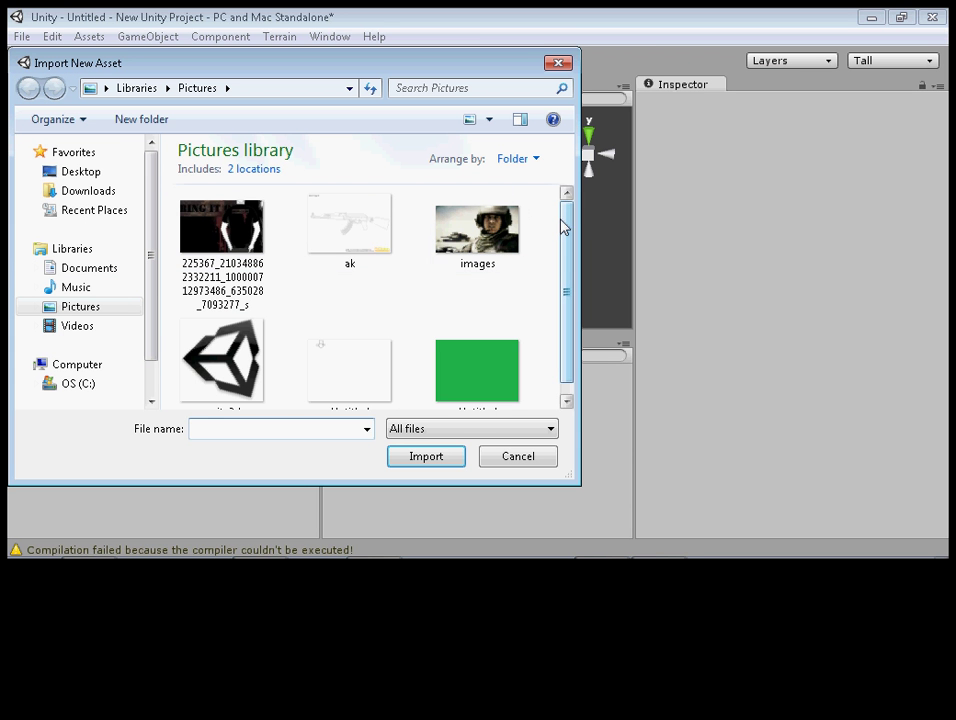
left_click_drag(566, 224, 566, 267)
left_click(558, 62)
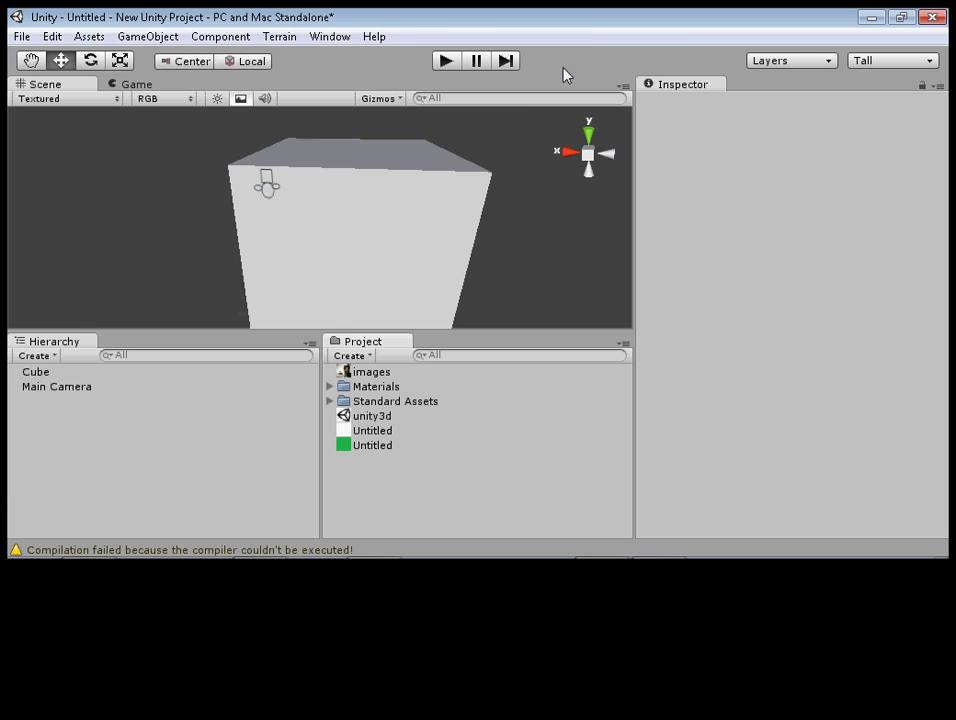
Quit Unity and choose Don't Save, discarding changes to the Untitled scene.
left_click(936, 15)
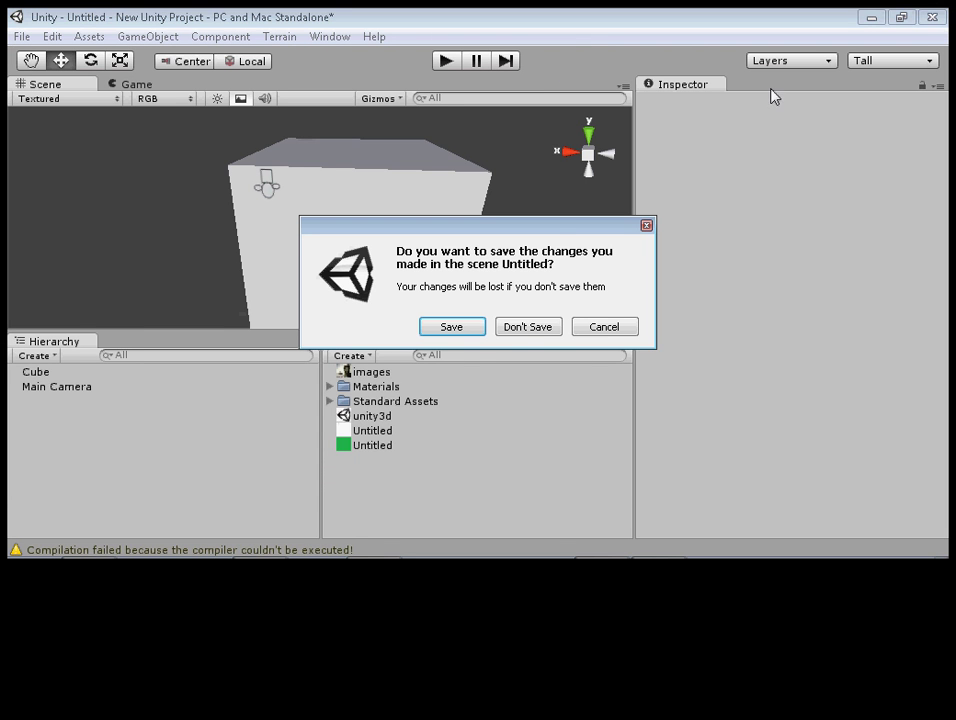
left_click(498, 328)
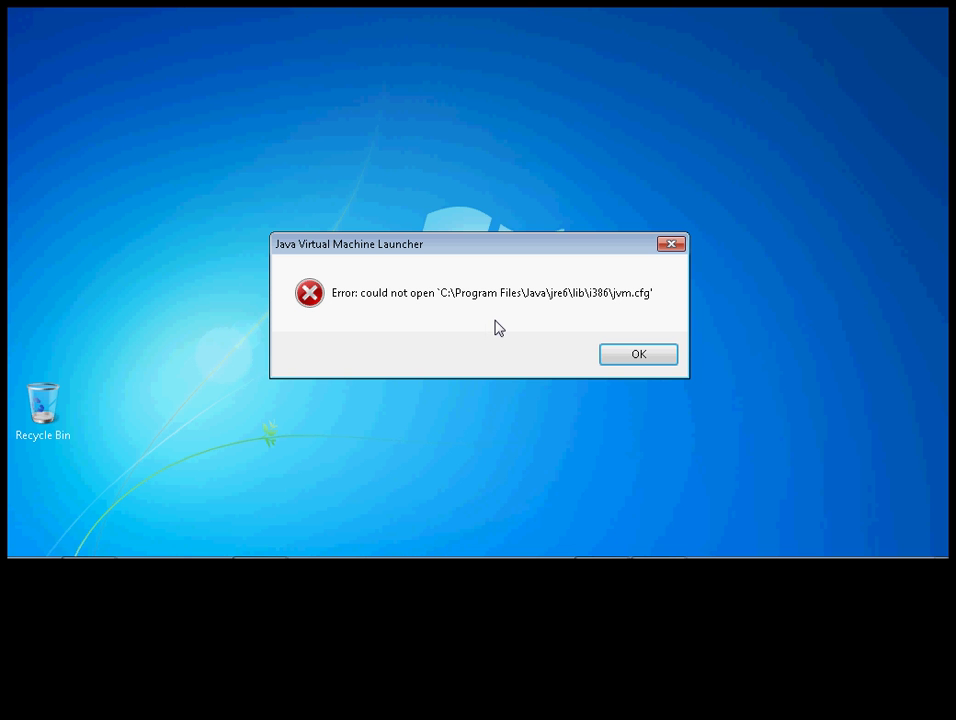
left_click(376, 544)
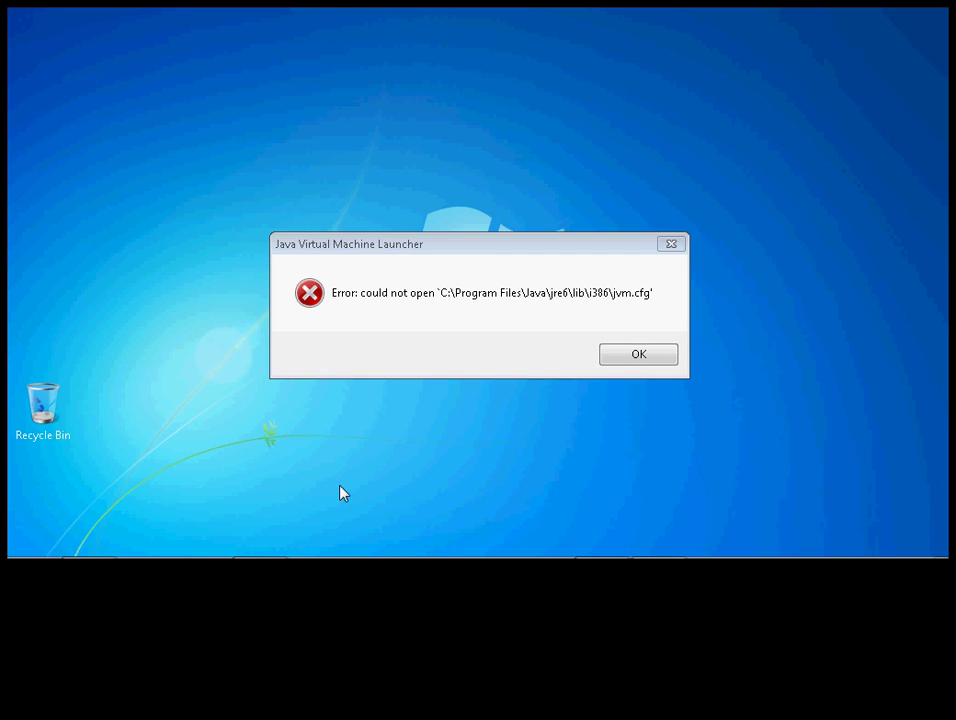